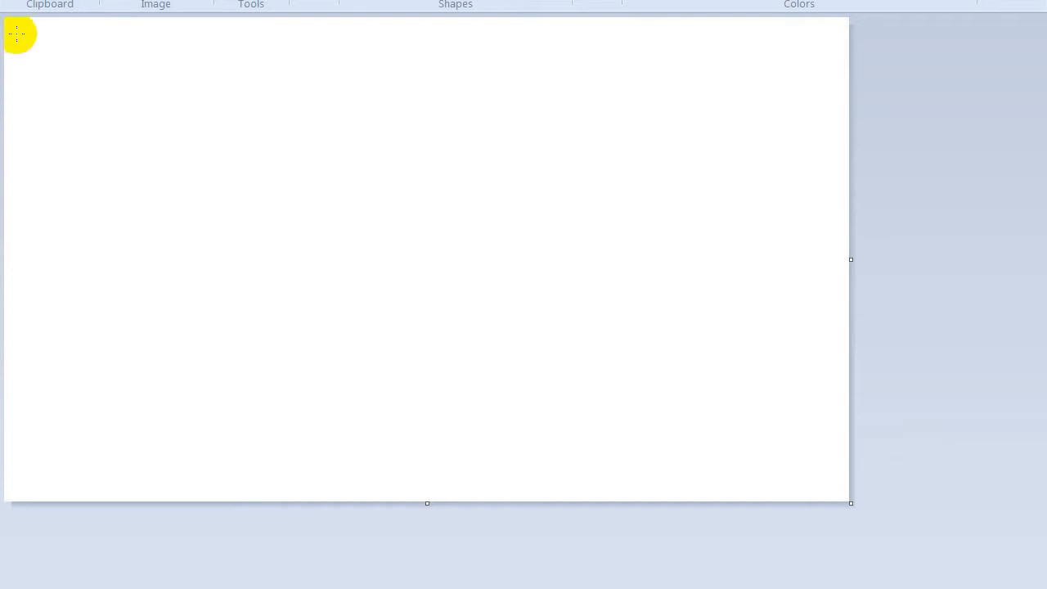
- Paint a yellow sky across the upper part of the canvas, with its lower edge arching down towards both sides
left_click_drag(19, 35, 849, 36)
mouse_move(4, 90)
left_mouse_down()
mouse_move(72, 89)
mouse_move(26, 60)
left_mouse_up()
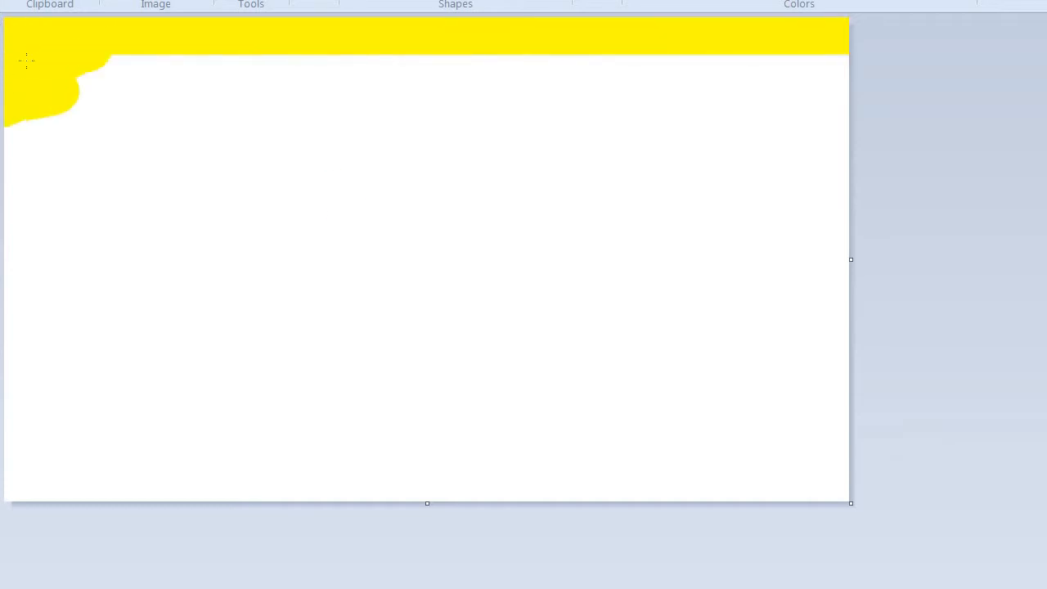
mouse_move(171, 33)
left_mouse_down()
mouse_move(73, 85)
mouse_move(11, 97)
mouse_move(166, 55)
mouse_move(349, 46)
mouse_move(50, 83)
mouse_move(3, 105)
mouse_move(32, 121)
mouse_move(6, 140)
mouse_move(6, 171)
mouse_move(50, 141)
mouse_move(319, 54)
left_mouse_up()
mouse_move(452, 27)
left_mouse_down()
mouse_move(628, 70)
mouse_move(791, 85)
mouse_move(802, 70)
mouse_move(830, 87)
mouse_move(922, 95)
left_mouse_up()
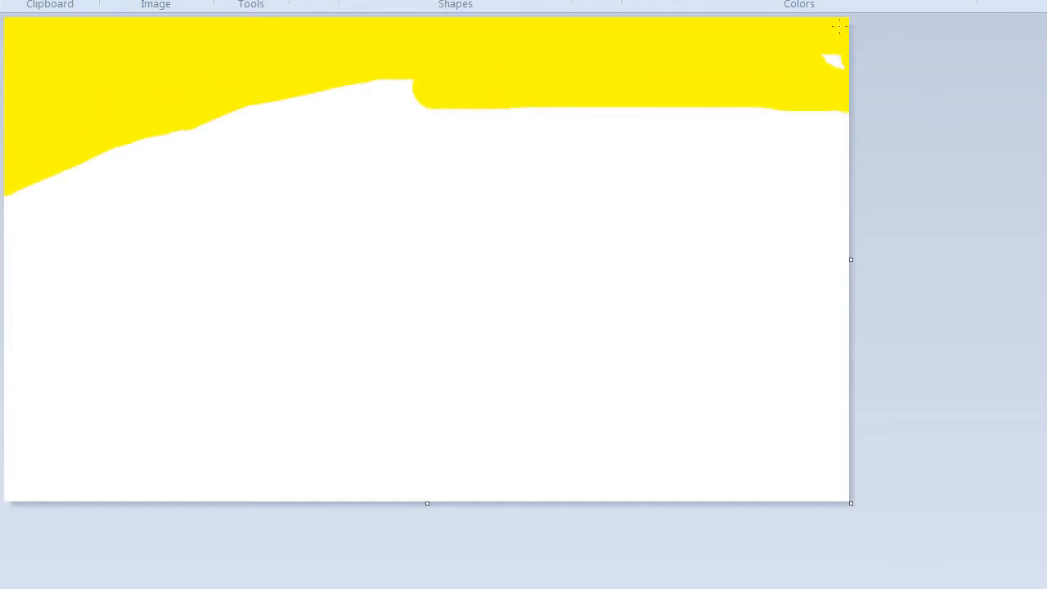
mouse_move(812, 119)
left_mouse_down()
mouse_move(659, 89)
mouse_move(670, 145)
mouse_move(825, 171)
mouse_move(833, 78)
mouse_move(825, 164)
mouse_move(845, 209)
mouse_move(759, 174)
left_mouse_up()
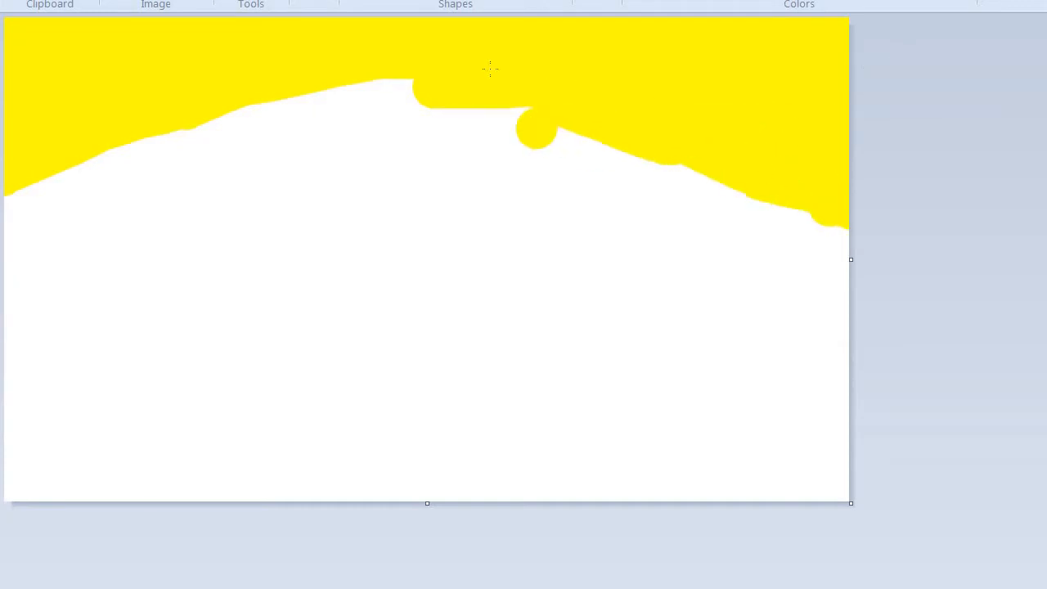
- Paint a solid red arched band below the yellow sky, overlapping its lower edge and spanning the full canvas width
mouse_move(20, 224)
left_mouse_down()
mouse_move(69, 177)
mouse_move(294, 112)
mouse_move(428, 94)
mouse_move(531, 135)
left_mouse_up()
mouse_move(462, 123)
left_mouse_down()
mouse_move(738, 180)
mouse_move(760, 203)
mouse_move(852, 229)
mouse_move(253, 208)
mouse_move(3, 240)
mouse_move(275, 161)
mouse_move(244, 152)
mouse_move(259, 164)
mouse_move(368, 149)
mouse_move(358, 177)
mouse_move(282, 165)
mouse_move(309, 186)
mouse_move(453, 157)
mouse_move(568, 161)
mouse_move(766, 193)
mouse_move(358, 205)
left_mouse_up()
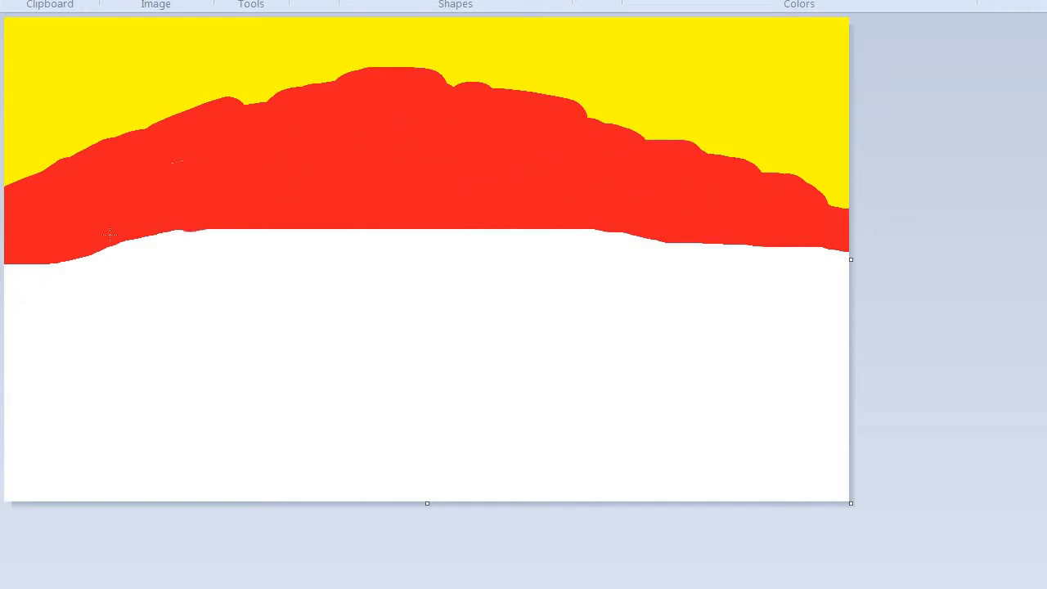
mouse_move(109, 235)
left_mouse_down()
mouse_move(83, 234)
mouse_move(820, 235)
mouse_move(585, 236)
left_mouse_up()
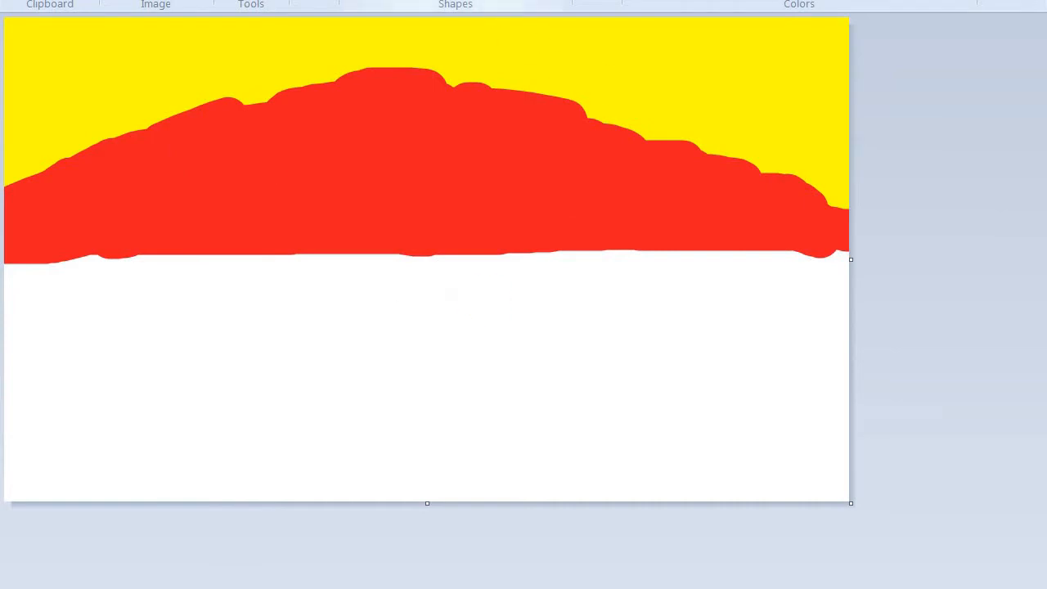
- Draw a large white oval sun with a solid color fill and center it horizontally over the red band
left_click(526, 0)
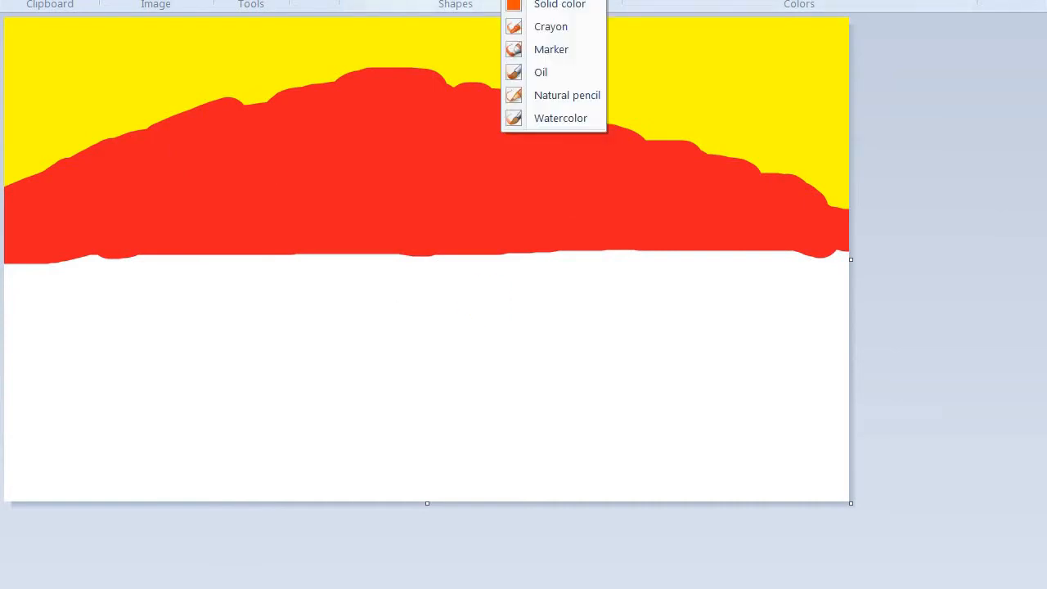
left_click(554, 6)
left_click_drag(319, 109, 677, 480)
left_click_drag(499, 234, 428, 226)
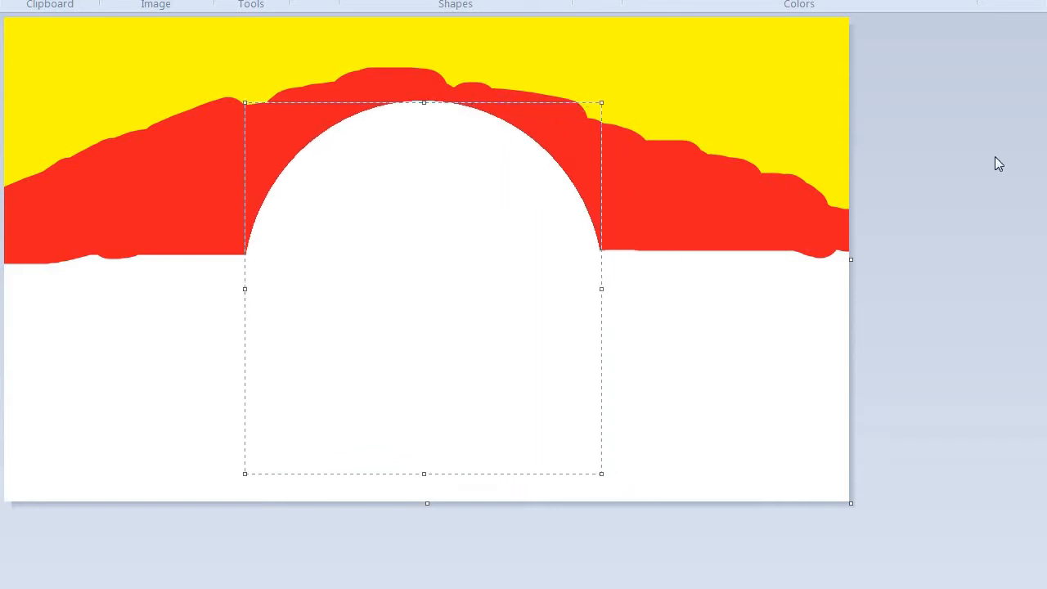
left_click(241, 62)
- Roughen the red band's upper edge against the yellow sky with red Natural pencil brush strokes
left_click(314, 0)
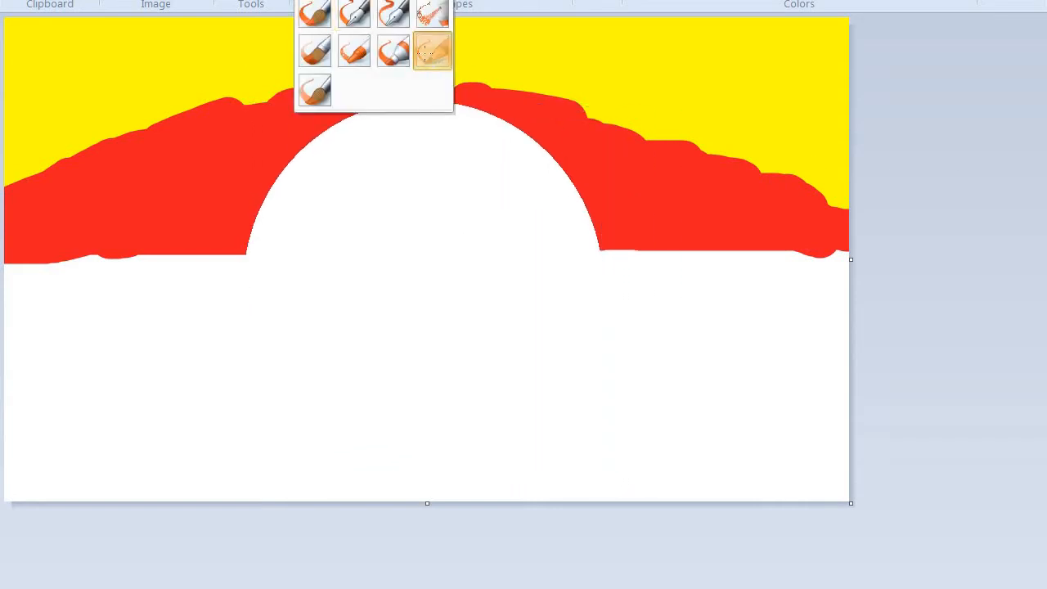
left_click(433, 47)
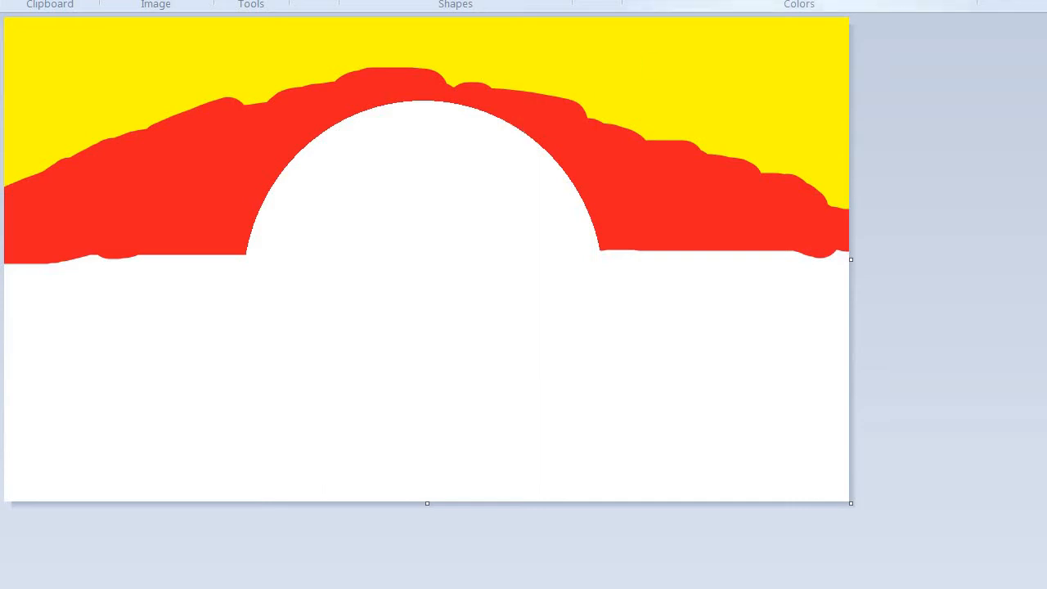
left_click_drag(448, 74, 500, 77)
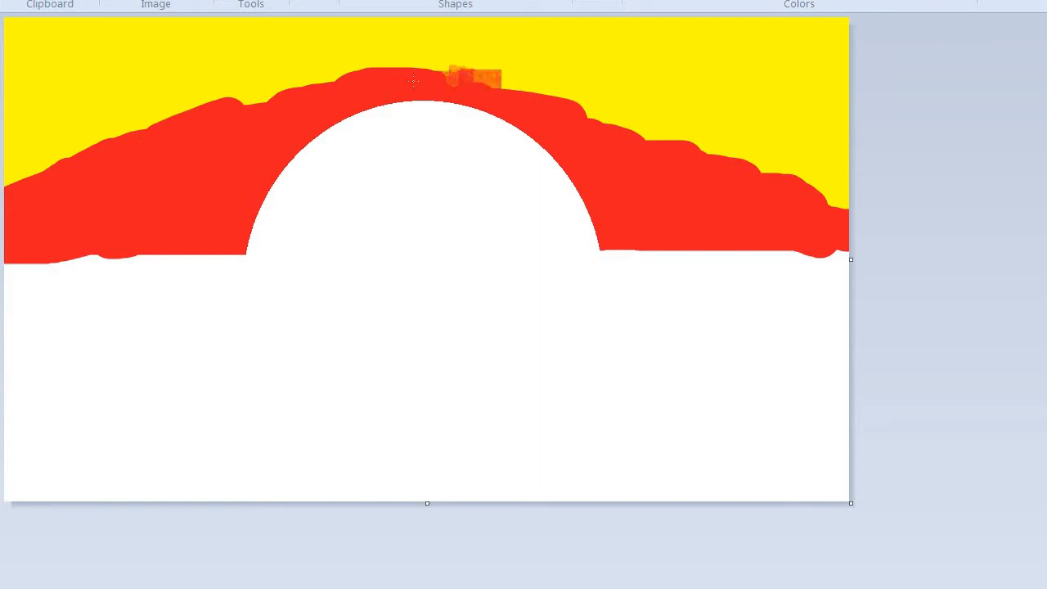
mouse_move(414, 81)
left_mouse_down()
mouse_move(530, 101)
mouse_move(516, 86)
mouse_move(630, 121)
mouse_move(569, 116)
mouse_move(669, 134)
mouse_move(637, 133)
mouse_move(834, 203)
left_mouse_up()
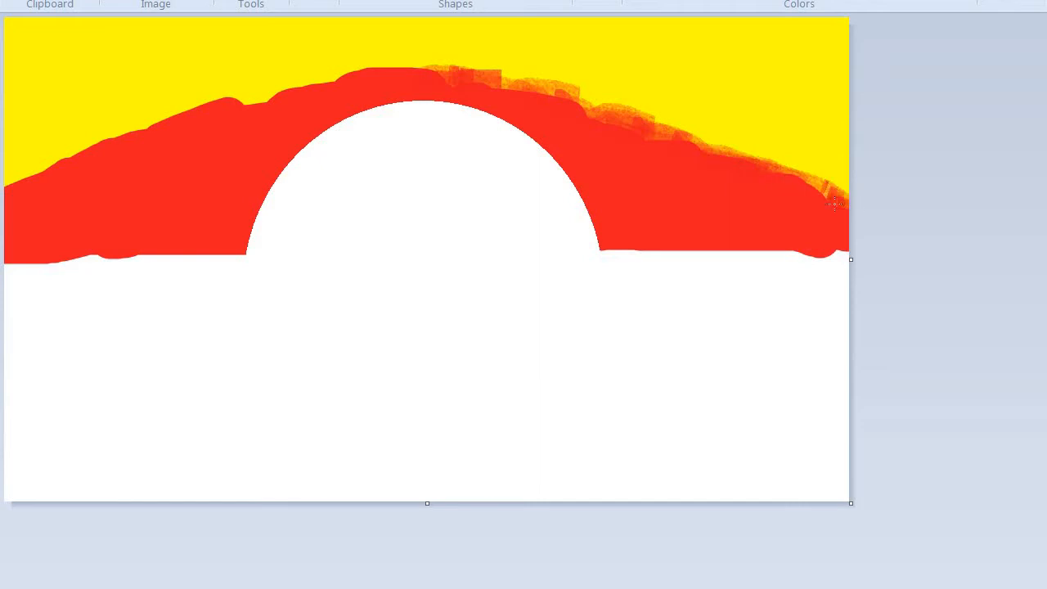
mouse_move(25, 174)
left_mouse_down()
mouse_move(6, 183)
mouse_move(67, 176)
mouse_move(41, 164)
mouse_move(167, 125)
left_mouse_up()
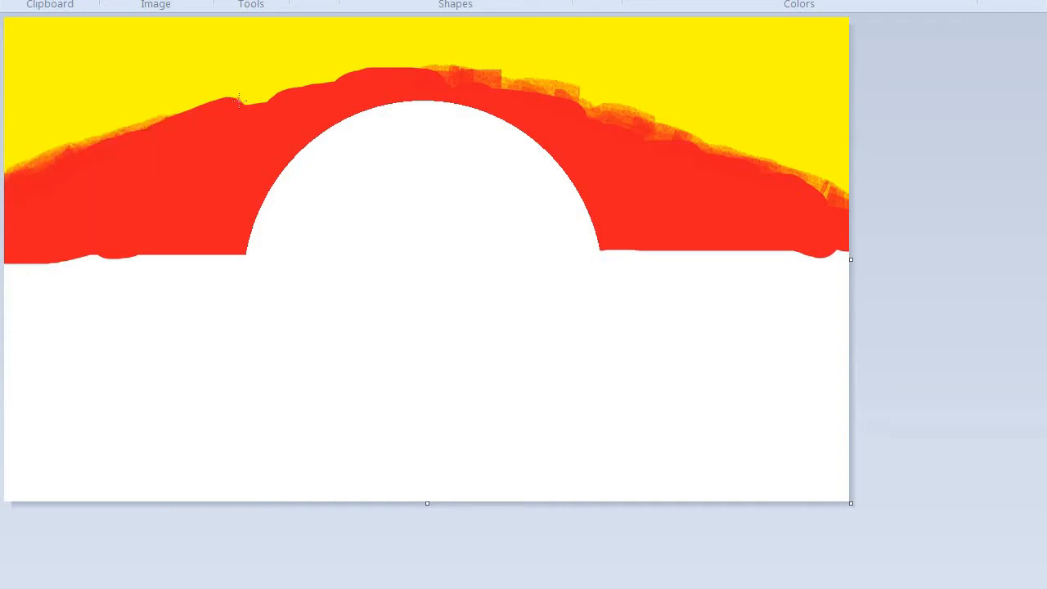
mouse_move(239, 99)
left_mouse_down()
mouse_move(271, 86)
mouse_move(303, 97)
mouse_move(241, 110)
mouse_move(374, 77)
left_mouse_up()
left_click_drag(440, 58, 401, 63)
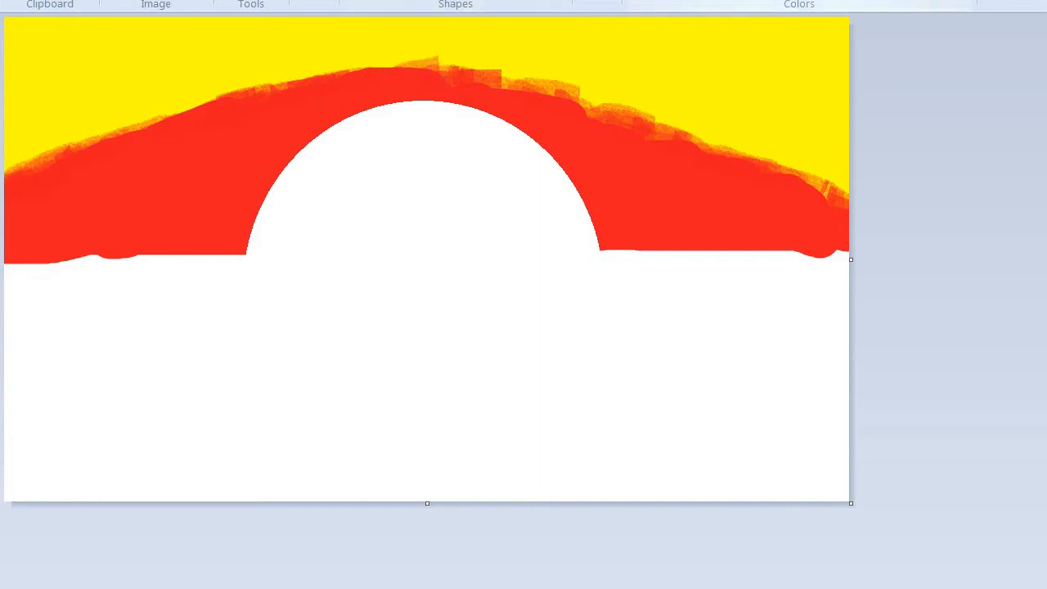
- Cover the lower half of the canvas with a blue rectangle using a Watercolor fill, forming the water below the sun
left_click(533, 0)
left_click(596, 118)
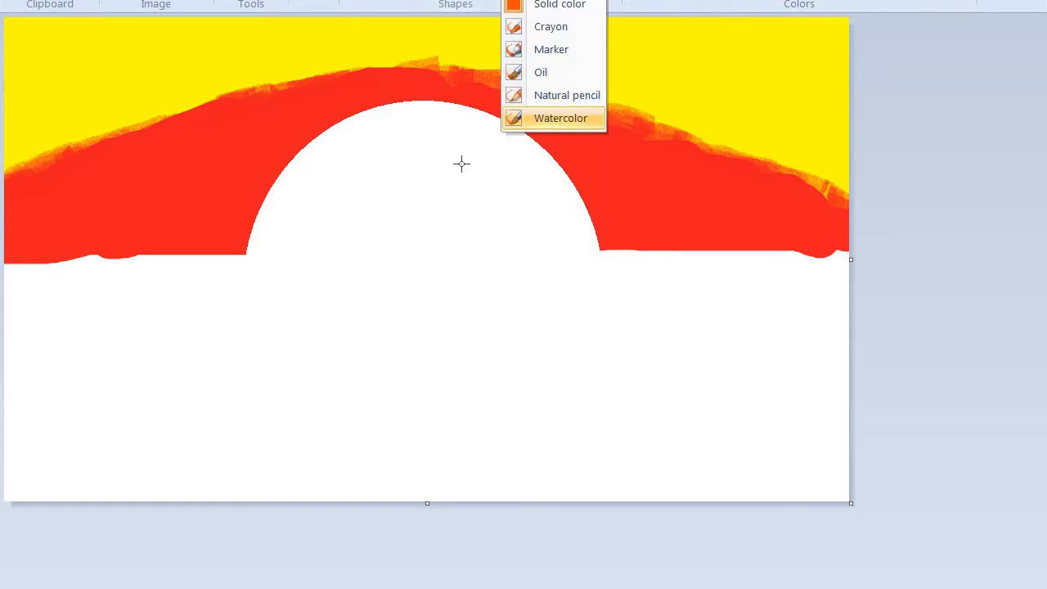
left_click_drag(311, 486, 950, 588)
left_click_drag(653, 461, 644, 450)
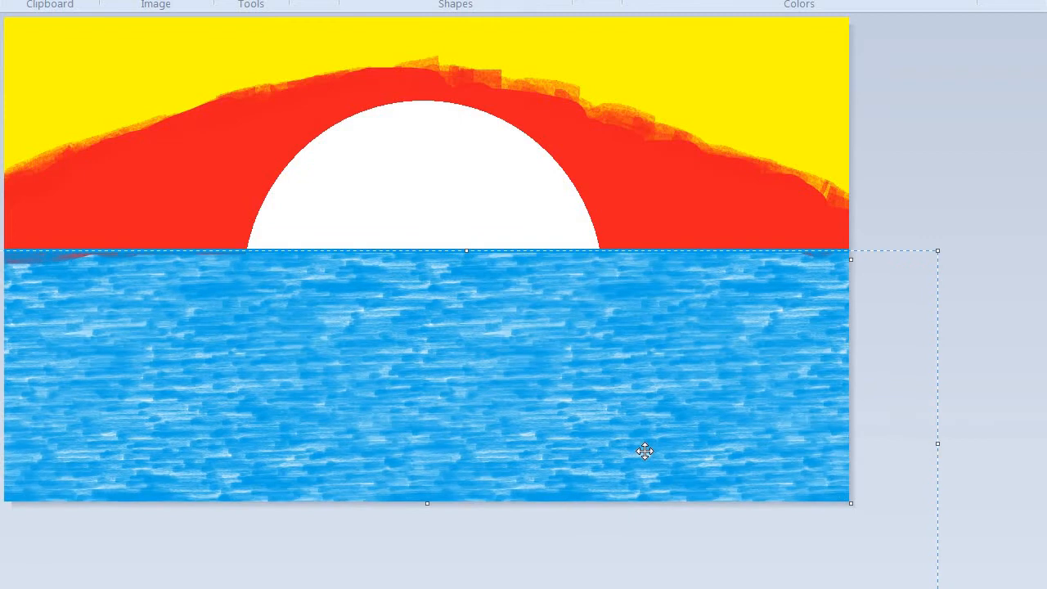
left_click(911, 177)
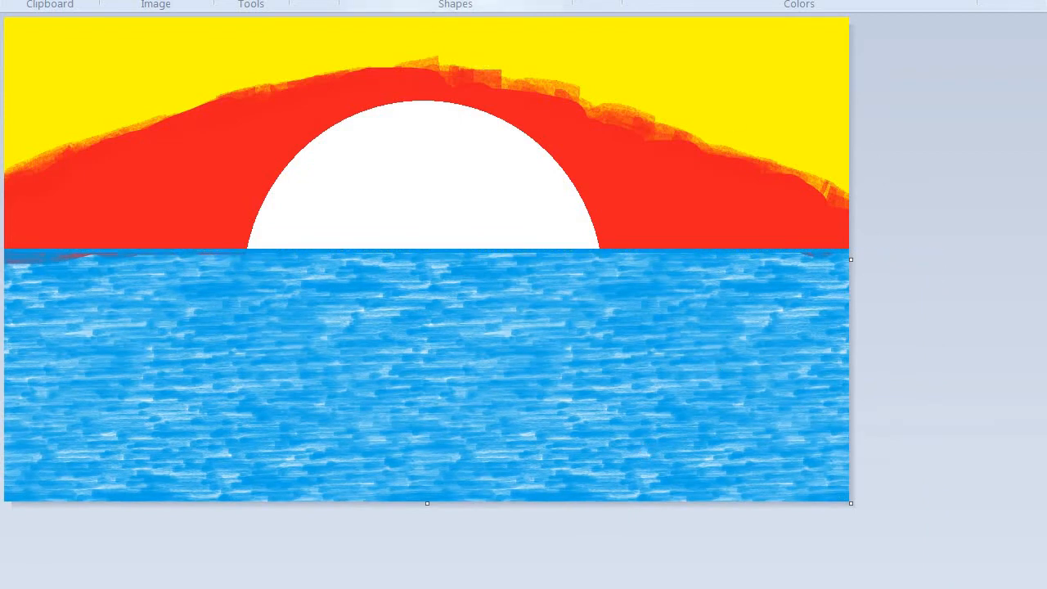
- Paint a mass of rounded bushes in dark green (RGB 0, 64, 0), rising along the right edge and sloping down to the canvas's lower edge
left_click(314, 1)
left_click(375, 32)
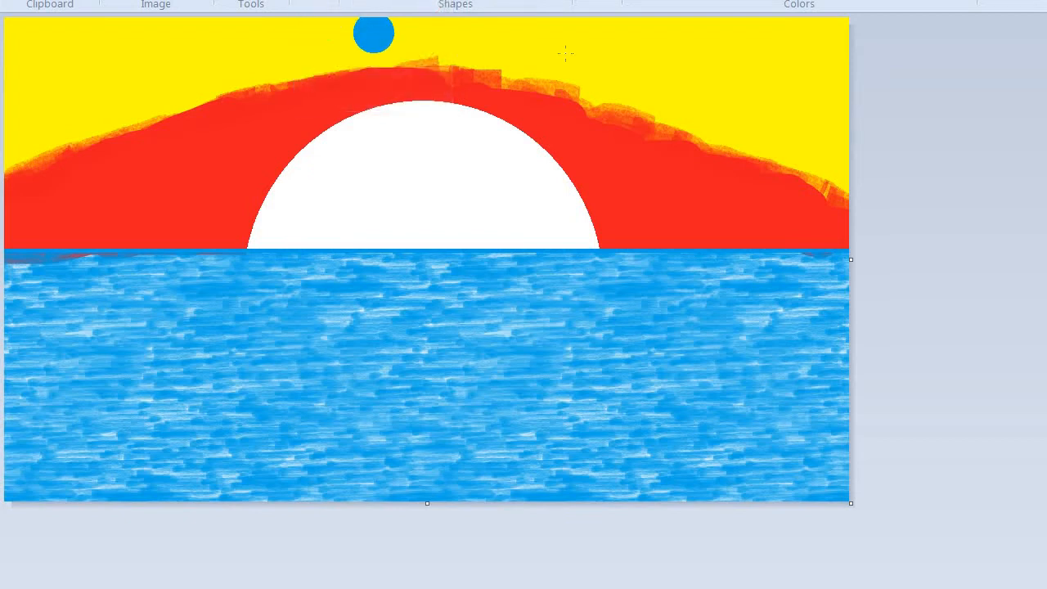
left_click(952, 2)
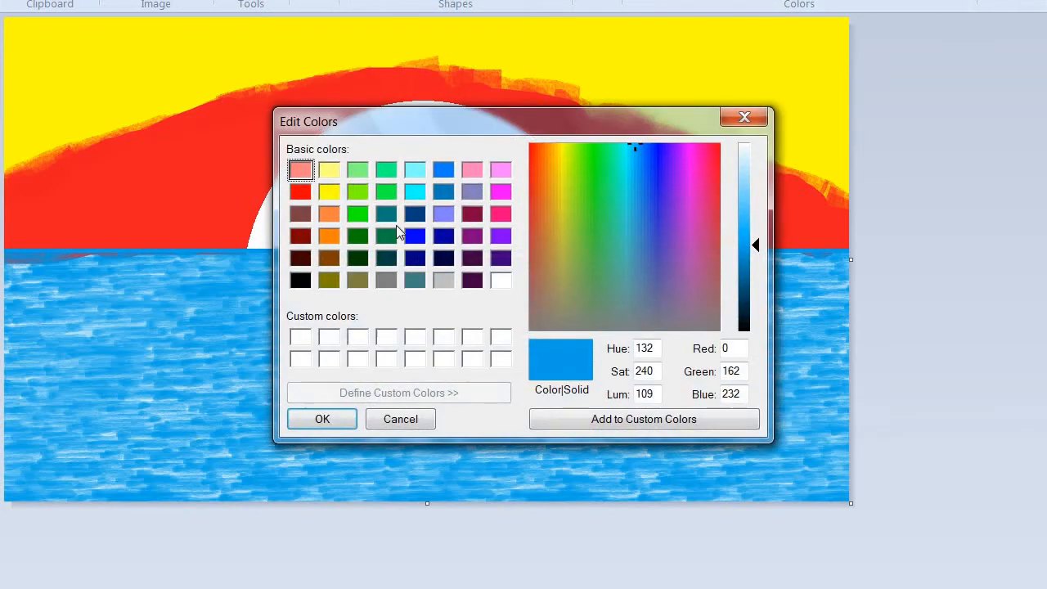
left_click(357, 237)
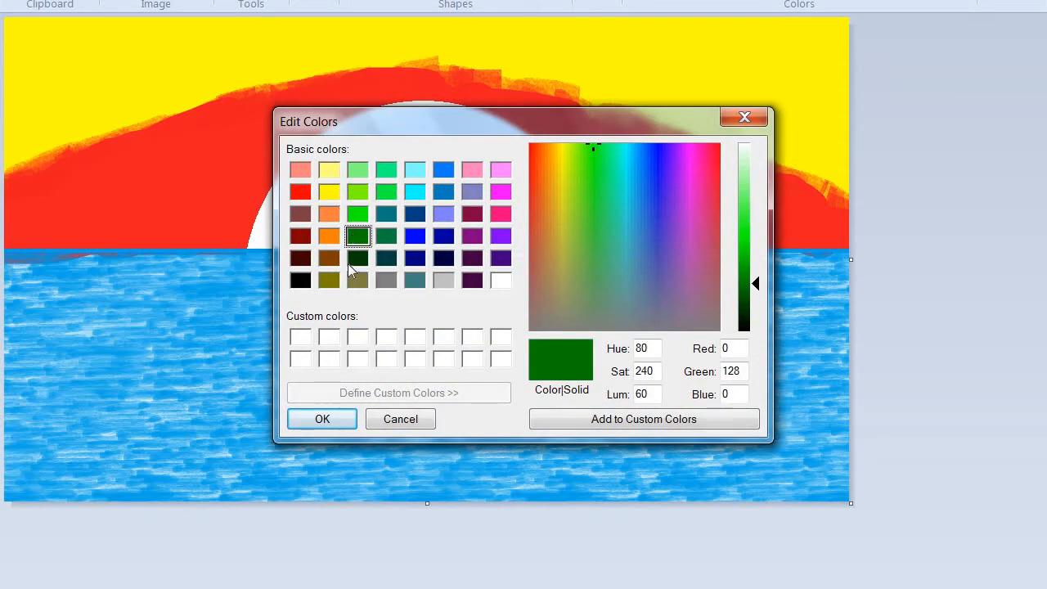
left_click(356, 260)
left_click(343, 418)
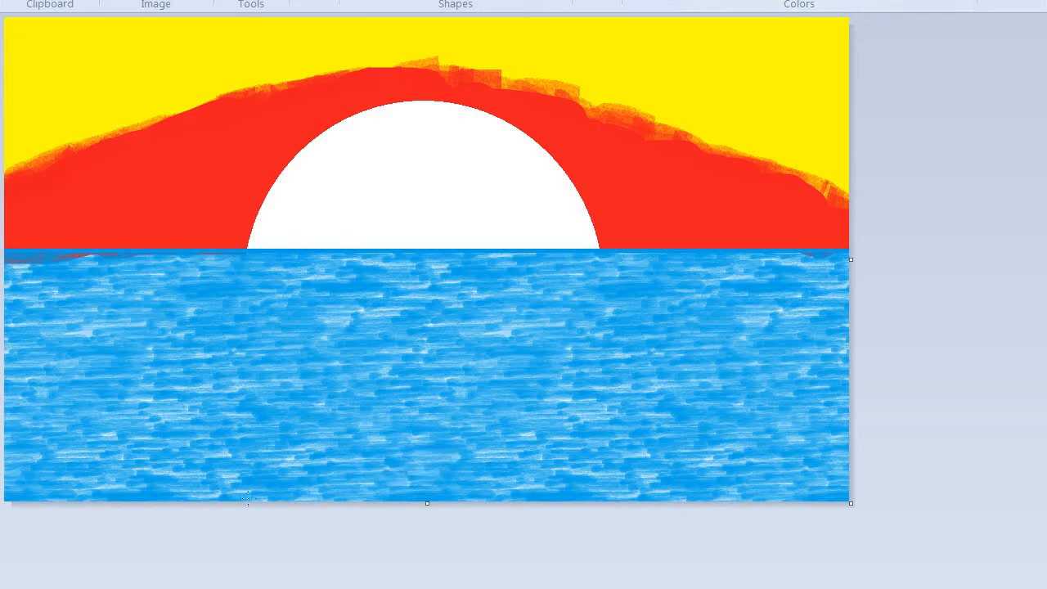
mouse_move(777, 391)
left_mouse_down()
mouse_move(723, 373)
mouse_move(735, 379)
mouse_move(822, 319)
mouse_move(824, 339)
mouse_move(851, 339)
mouse_move(836, 419)
mouse_move(811, 400)
mouse_move(787, 427)
mouse_move(857, 490)
mouse_move(811, 518)
mouse_move(732, 469)
mouse_move(714, 444)
mouse_move(744, 435)
mouse_move(737, 401)
mouse_move(762, 344)
left_mouse_up()
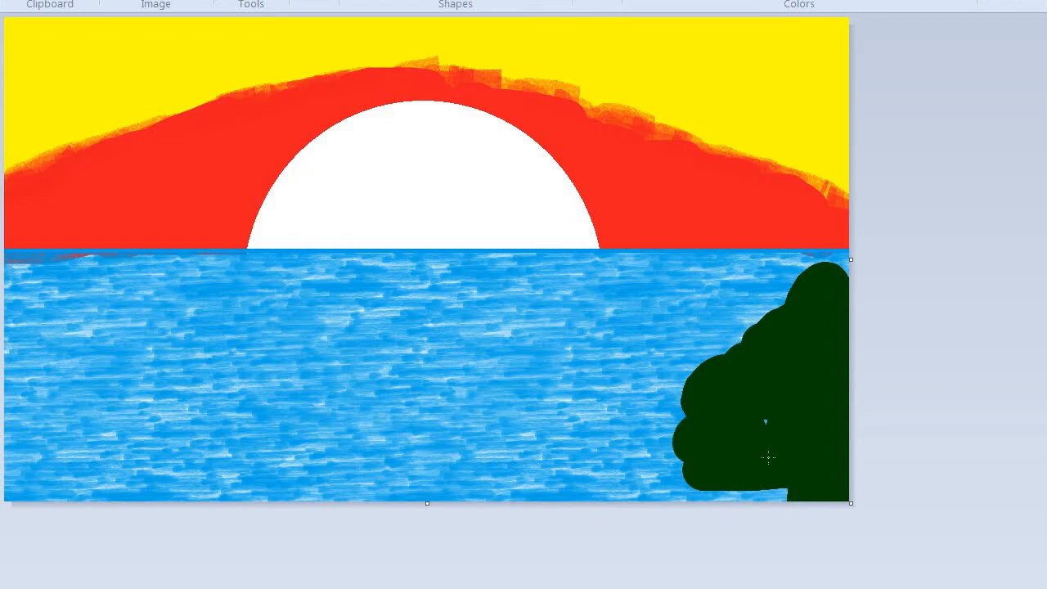
mouse_move(736, 511)
left_mouse_down()
mouse_move(666, 504)
mouse_move(744, 483)
left_mouse_up()
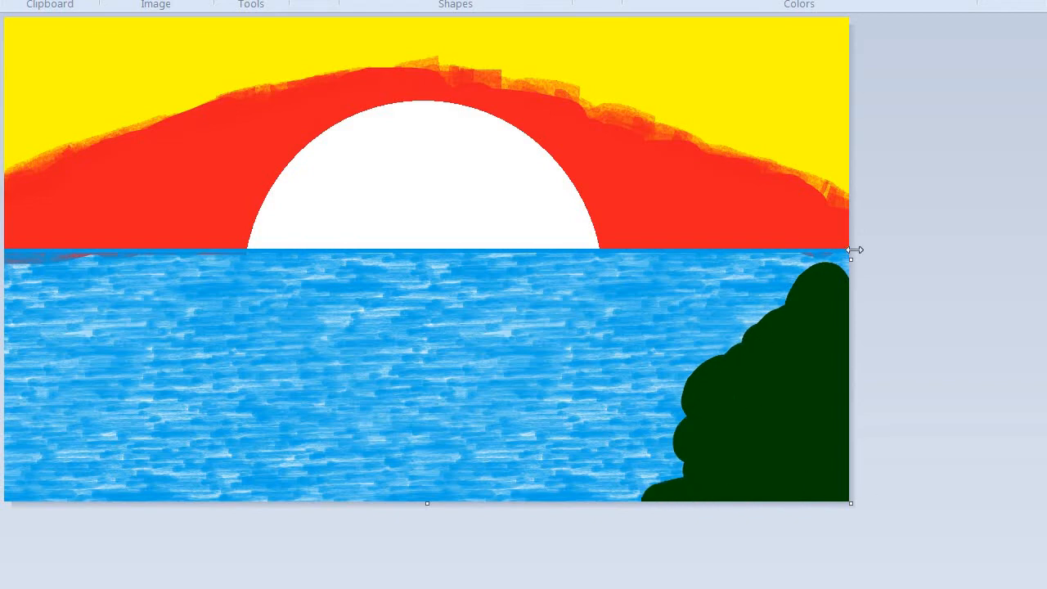
left_click(837, 211)
mouse_move(837, 211)
left_mouse_down()
mouse_move(793, 192)
mouse_move(756, 221)
mouse_move(759, 322)
mouse_move(741, 414)
mouse_move(770, 218)
mouse_move(827, 309)
mouse_move(774, 269)
mouse_move(831, 295)
left_mouse_up()
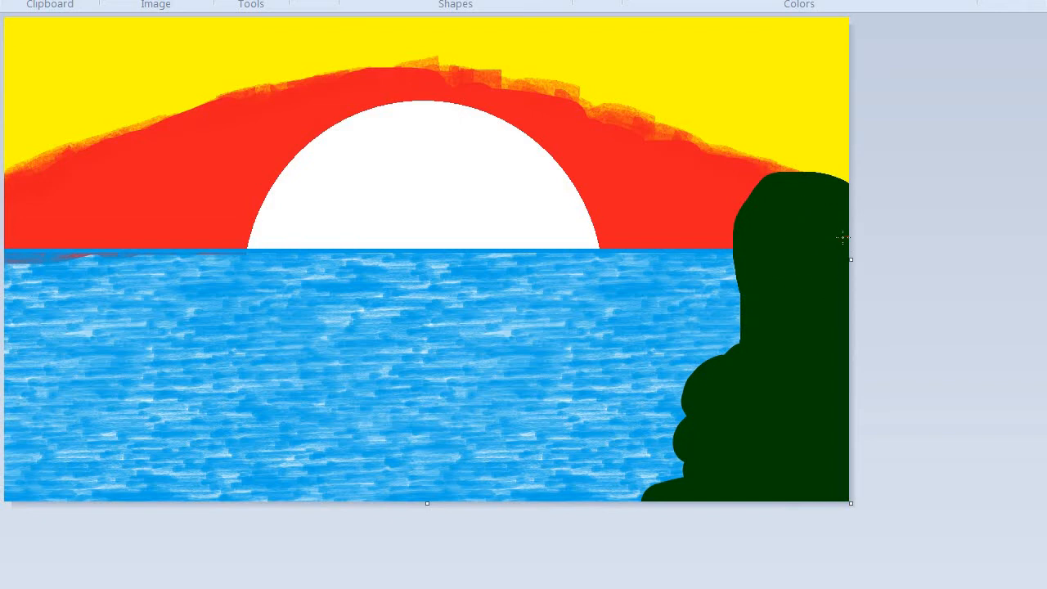
mouse_move(747, 324)
left_mouse_down()
mouse_move(700, 270)
mouse_move(680, 352)
mouse_move(677, 489)
mouse_move(678, 345)
mouse_move(716, 313)
mouse_move(720, 372)
mouse_move(684, 275)
mouse_move(660, 319)
mouse_move(659, 448)
mouse_move(643, 503)
mouse_move(622, 324)
mouse_move(595, 331)
mouse_move(596, 458)
mouse_move(568, 484)
mouse_move(620, 446)
mouse_move(591, 485)
mouse_move(619, 474)
mouse_move(474, 476)
mouse_move(505, 405)
mouse_move(569, 358)
mouse_move(497, 470)
mouse_move(522, 450)
mouse_move(575, 457)
left_mouse_up()
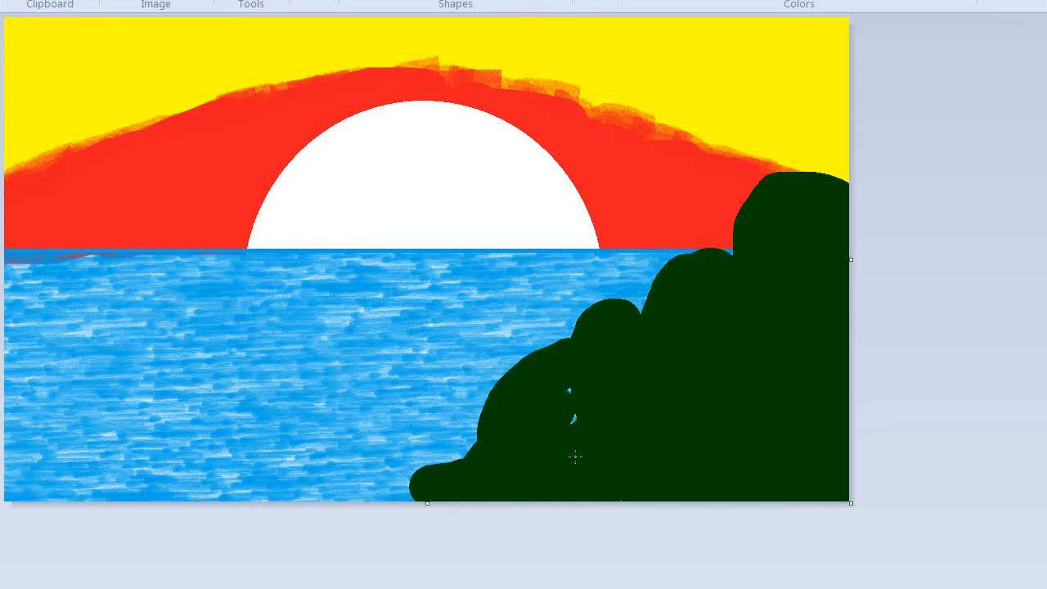
left_click_drag(430, 493, 347, 515)
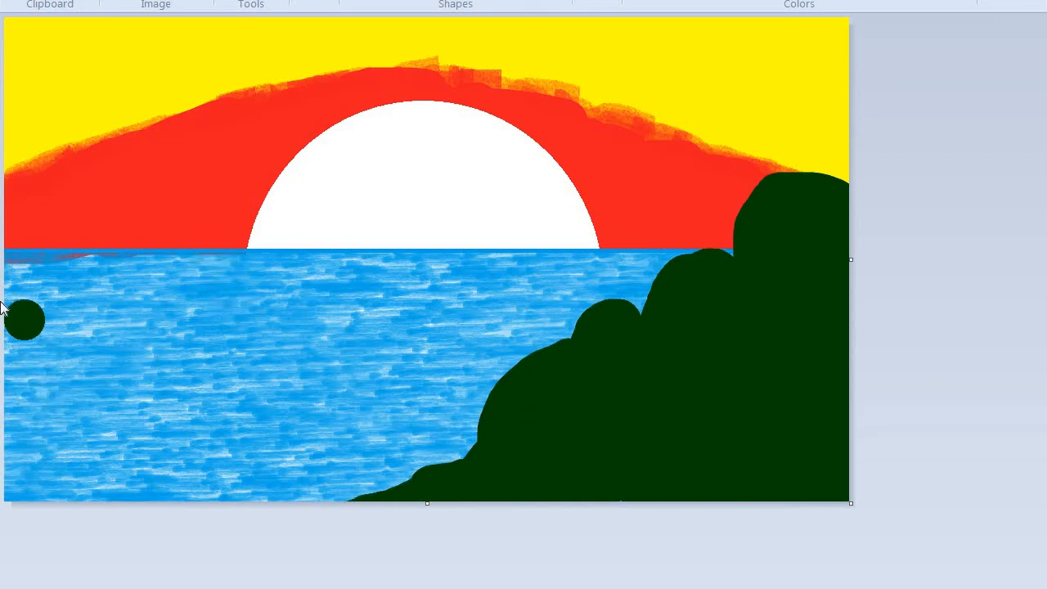
- Paint a dark green headland reaching from the left edge into the water, and refine its outline with a thinner brush
mouse_move(9, 268)
left_mouse_down()
mouse_move(231, 272)
mouse_move(12, 337)
mouse_move(53, 309)
mouse_move(4, 295)
mouse_move(126, 313)
mouse_move(238, 282)
mouse_move(219, 292)
mouse_move(284, 285)
left_mouse_up()
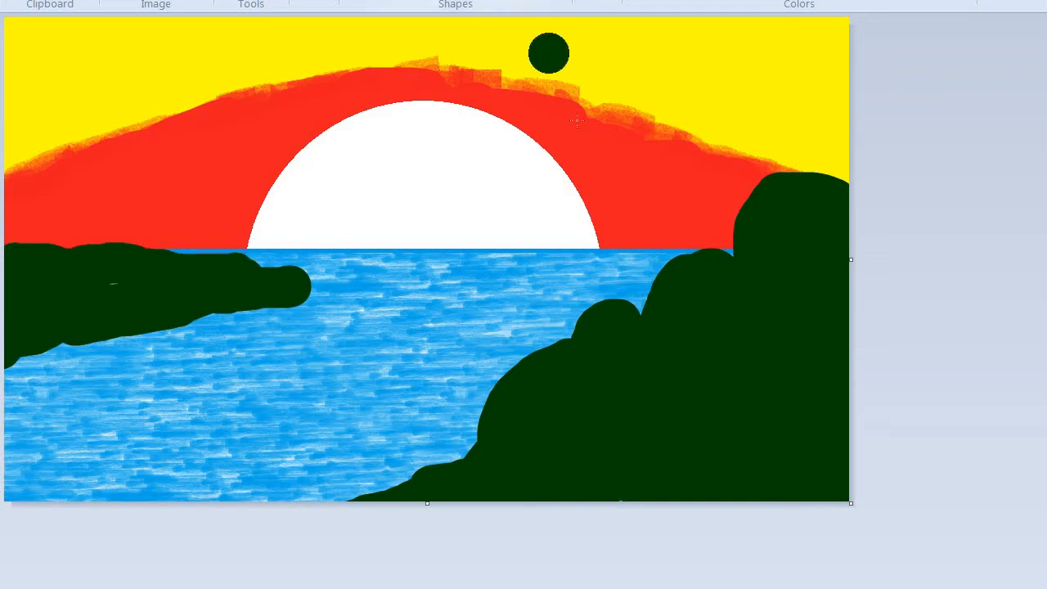
left_click(593, 1)
left_click(627, 127)
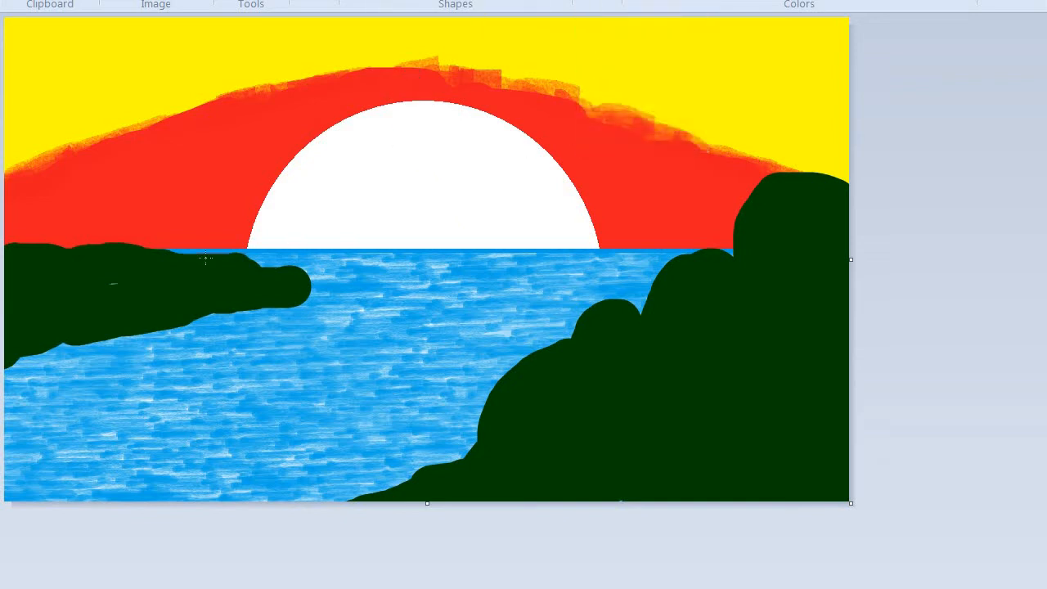
mouse_move(149, 244)
left_mouse_down()
mouse_move(293, 254)
mouse_move(192, 250)
left_mouse_up()
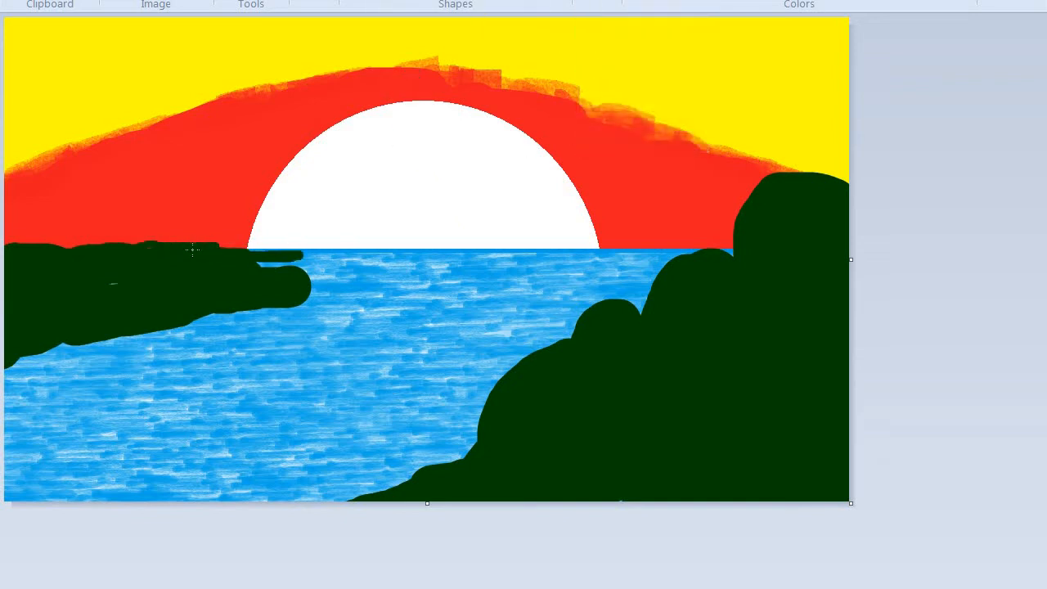
mouse_move(319, 264)
left_mouse_down()
mouse_move(260, 266)
mouse_move(351, 270)
mouse_move(260, 289)
mouse_move(330, 278)
mouse_move(322, 294)
mouse_move(149, 326)
left_mouse_up()
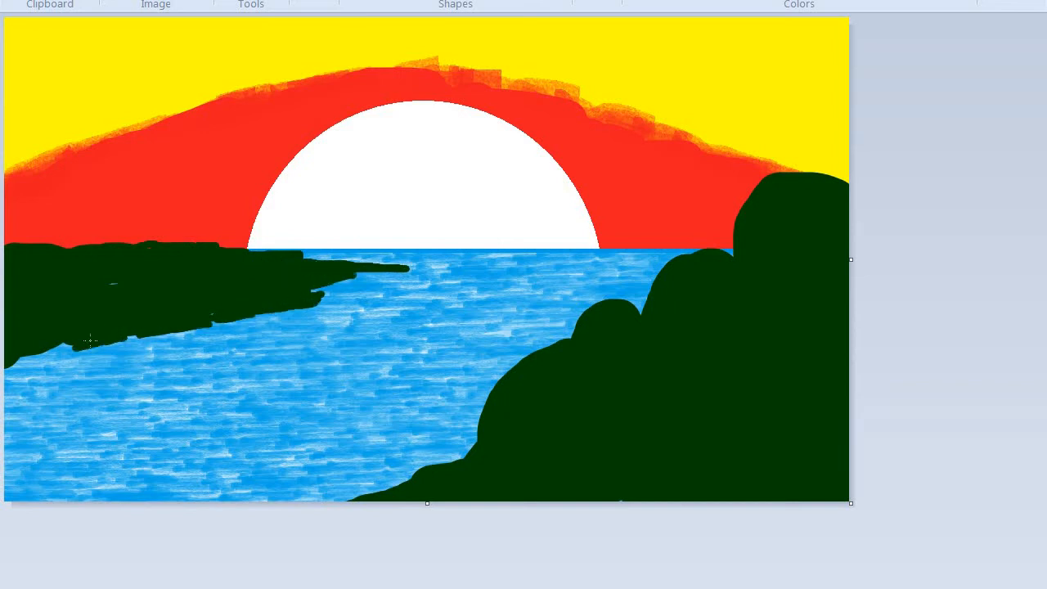
left_click_drag(15, 356, 8, 362)
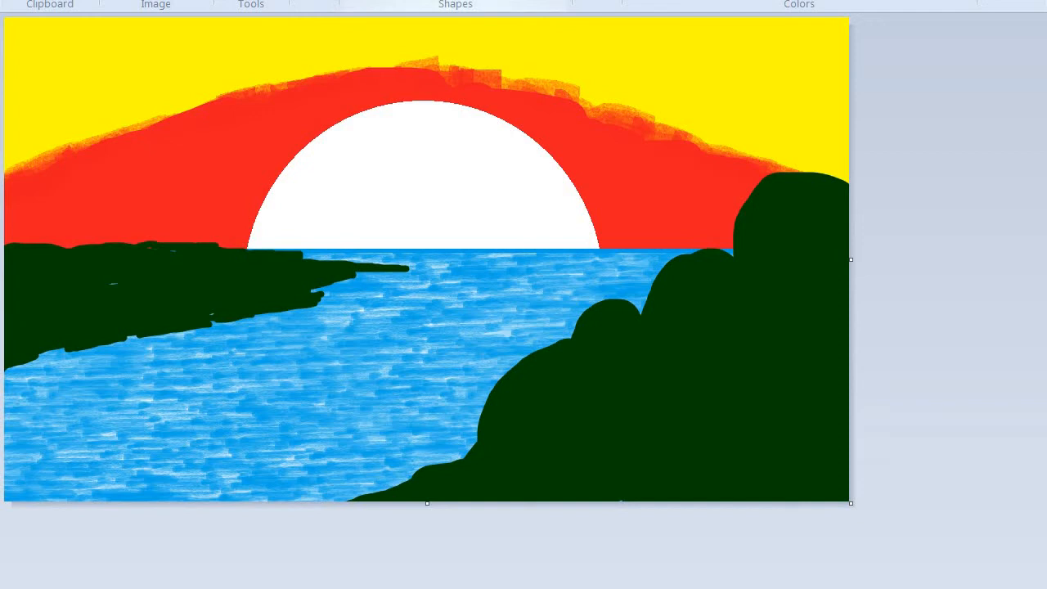
- Shade the outer edges of the rounded bushes in green (RGB 0, 98, 0) with the Natural pencil brush
left_click(314, 1)
left_click(314, 2)
left_click(314, 2)
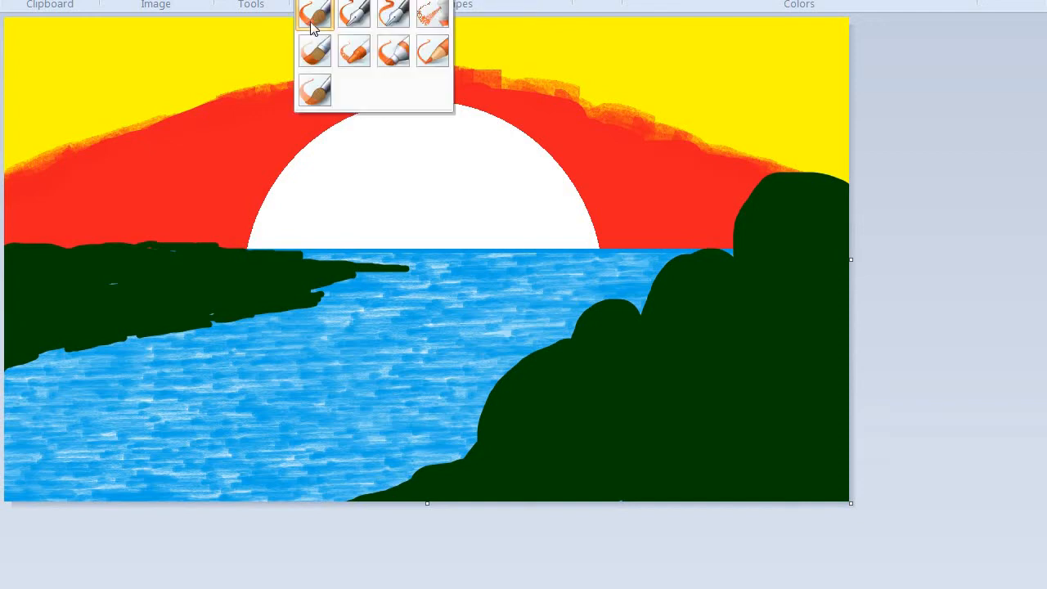
left_click(429, 57)
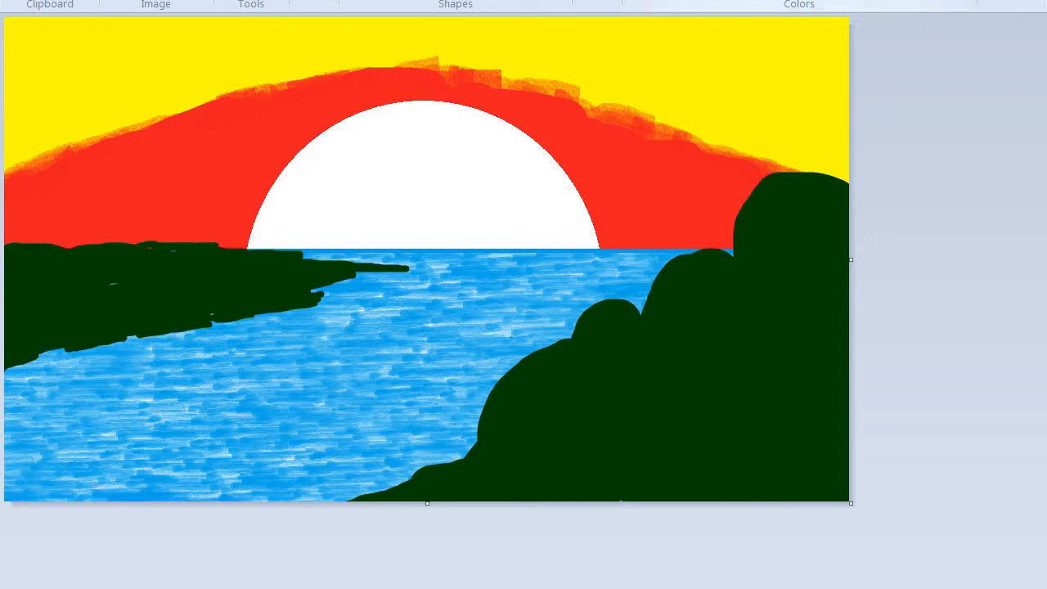
left_click(948, 1)
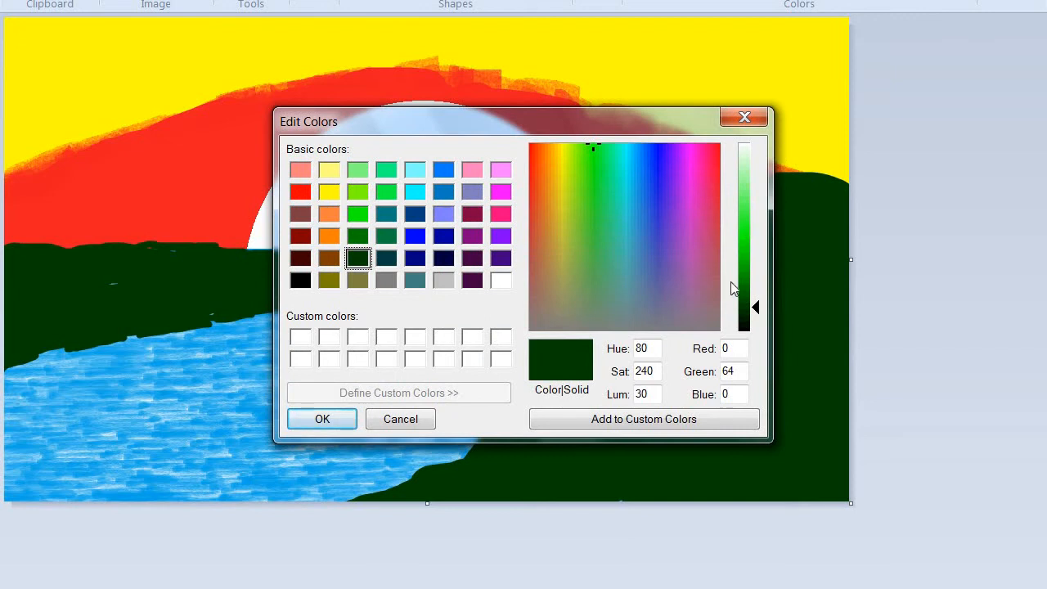
left_click(751, 297)
left_click(324, 421)
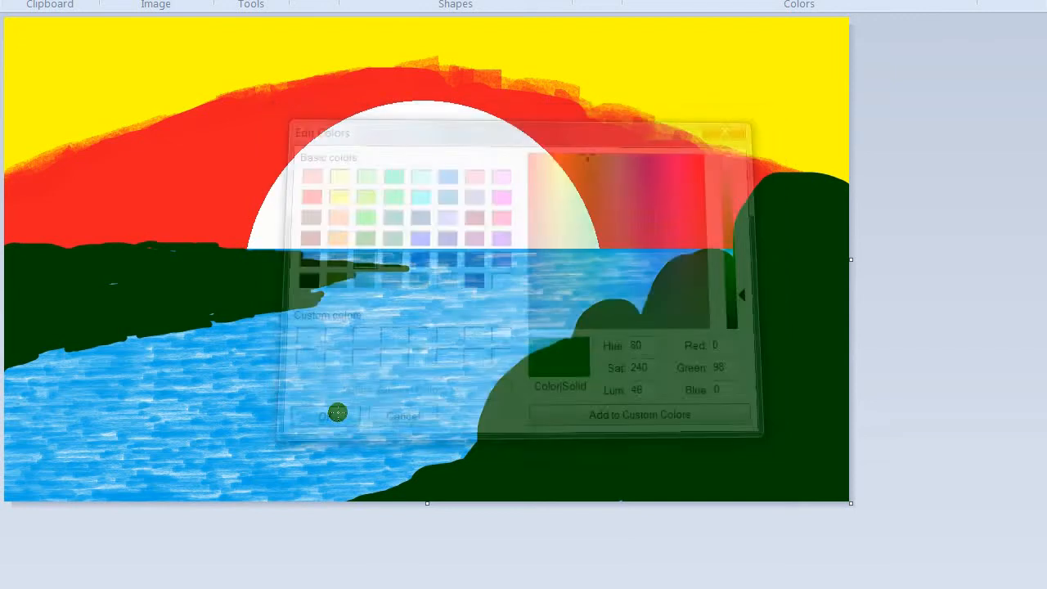
mouse_move(502, 407)
left_mouse_down()
mouse_move(560, 364)
mouse_move(554, 350)
mouse_move(580, 349)
mouse_move(554, 367)
mouse_move(561, 377)
mouse_move(546, 400)
mouse_move(498, 431)
left_mouse_up()
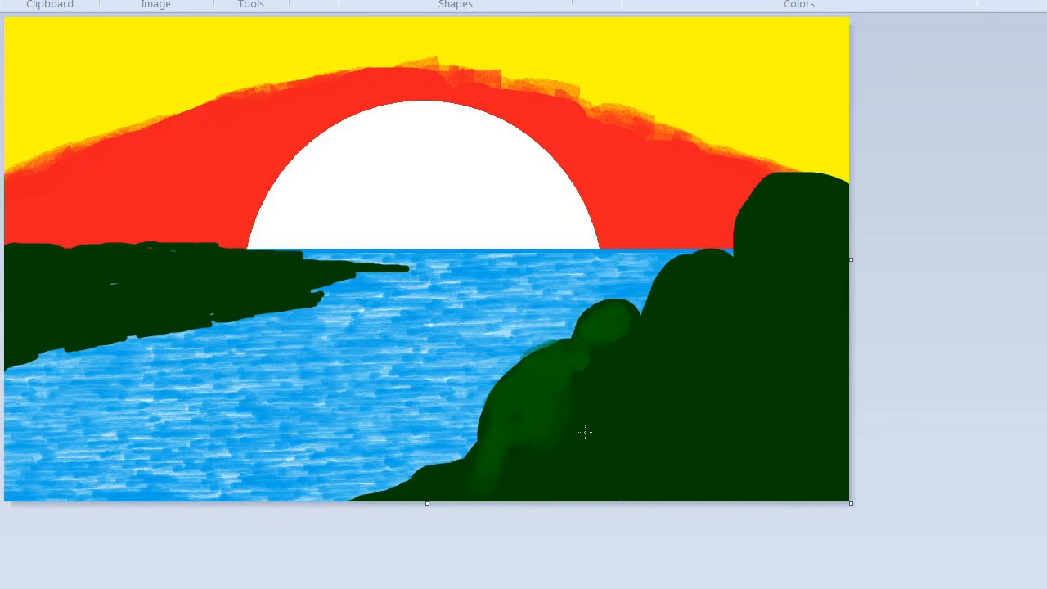
left_click_drag(585, 432, 564, 497)
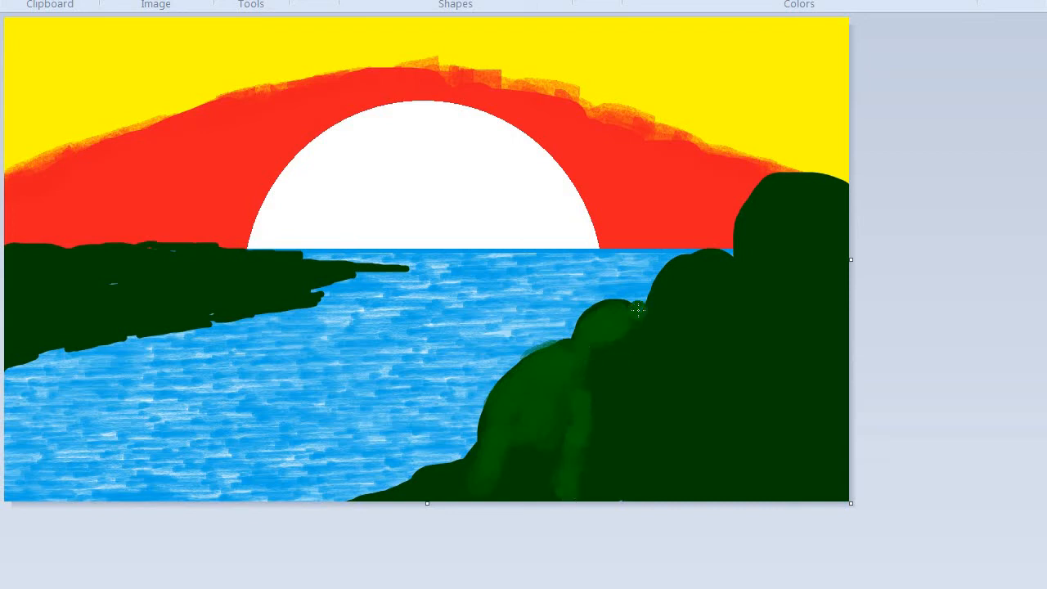
mouse_move(637, 310)
left_mouse_down()
mouse_move(675, 290)
mouse_move(723, 266)
mouse_move(684, 261)
mouse_move(722, 272)
mouse_move(732, 264)
mouse_move(758, 202)
left_mouse_up()
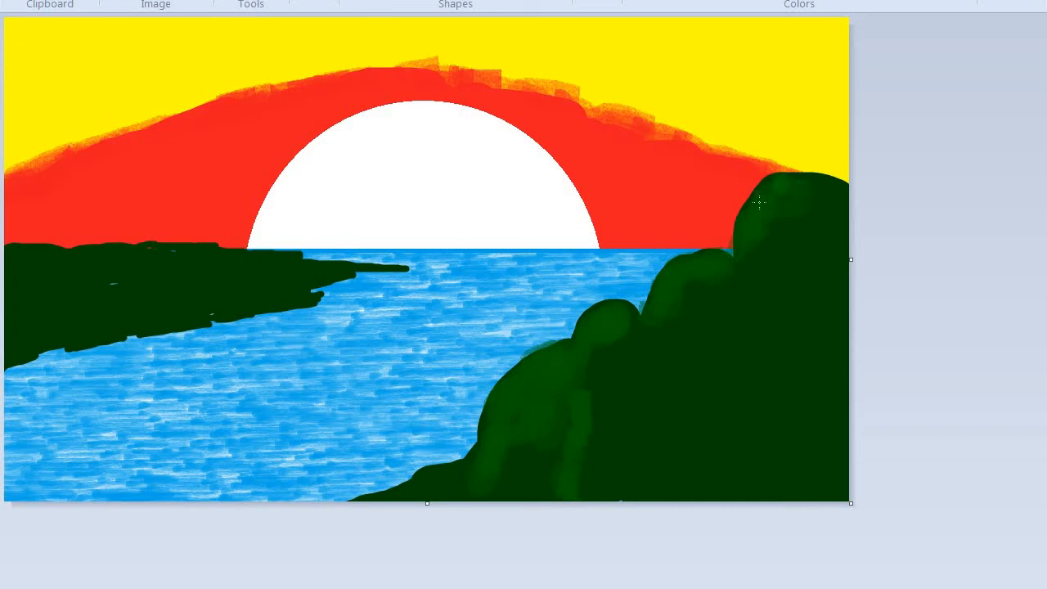
left_click_drag(818, 187, 833, 192)
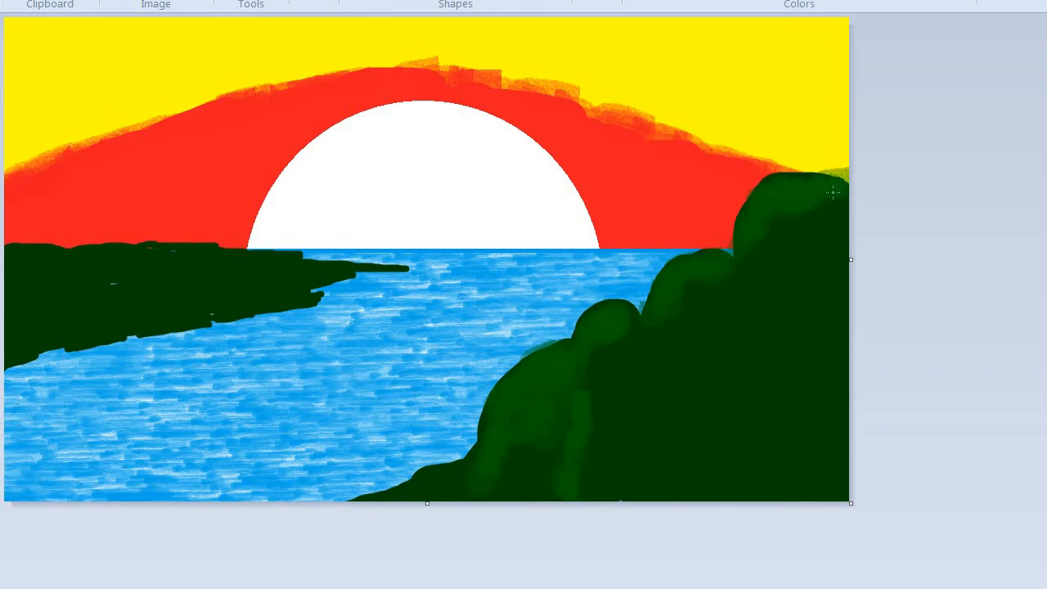
- Add green strokes down the divisions between the bushes and along the headland's upper edge
mouse_move(755, 237)
left_mouse_down()
mouse_move(738, 332)
mouse_move(737, 529)
left_mouse_up()
left_click_drag(633, 314, 636, 494)
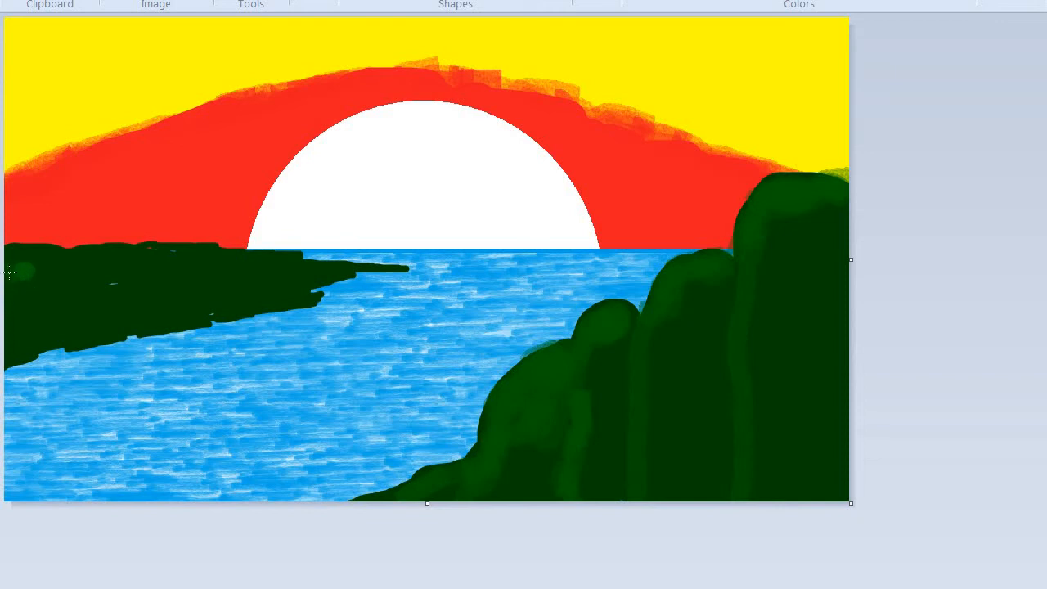
mouse_move(26, 265)
left_mouse_down()
mouse_move(50, 261)
mouse_move(18, 258)
mouse_move(145, 266)
mouse_move(165, 253)
mouse_move(313, 270)
left_mouse_up()
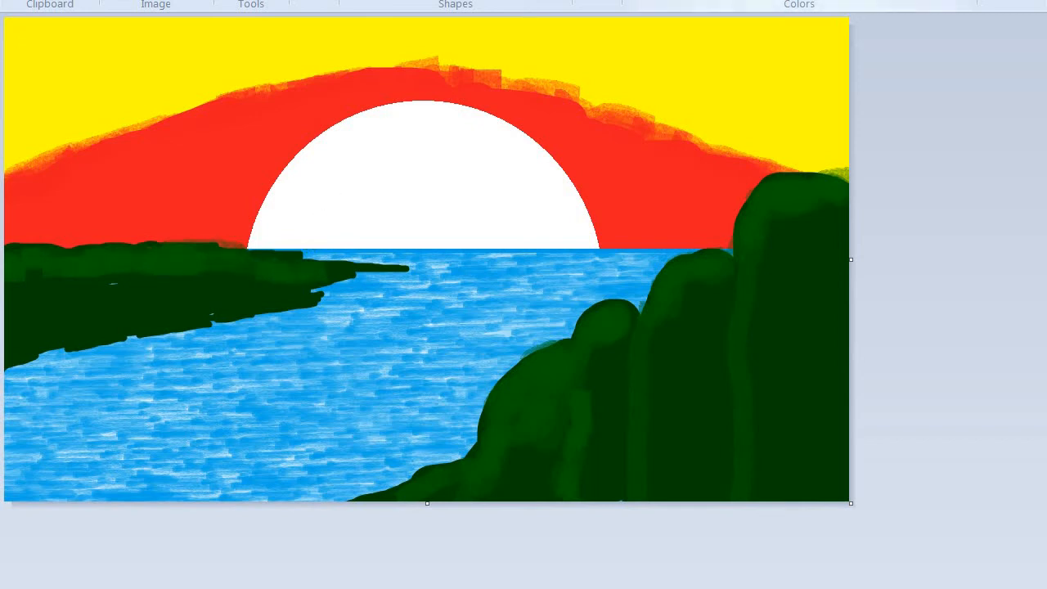
- Paint brighter green (RGB 0, 123, 0) over the inner areas of the bushes and the middle of the headland
left_click(954, 1)
left_click_drag(751, 270, 751, 286)
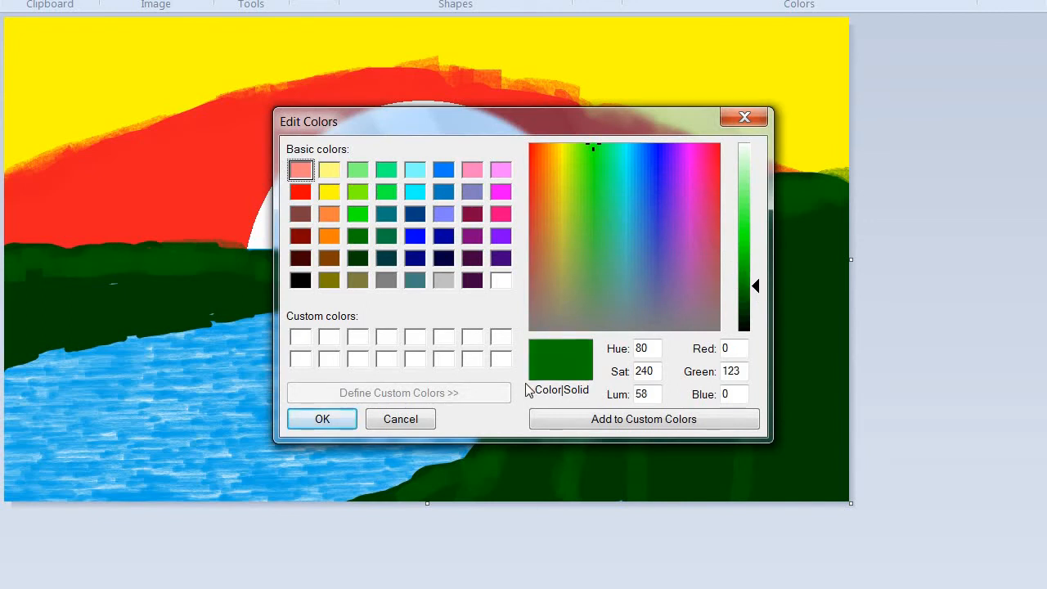
left_click(327, 419)
mouse_move(429, 487)
left_mouse_down()
mouse_move(458, 486)
mouse_move(369, 509)
left_mouse_up()
mouse_move(485, 494)
left_mouse_down()
mouse_move(524, 427)
mouse_move(512, 480)
mouse_move(518, 497)
mouse_move(540, 443)
mouse_move(537, 507)
mouse_move(472, 502)
mouse_move(545, 503)
mouse_move(560, 431)
left_mouse_up()
mouse_move(596, 377)
left_mouse_down()
mouse_move(598, 341)
mouse_move(611, 356)
mouse_move(597, 386)
left_mouse_up()
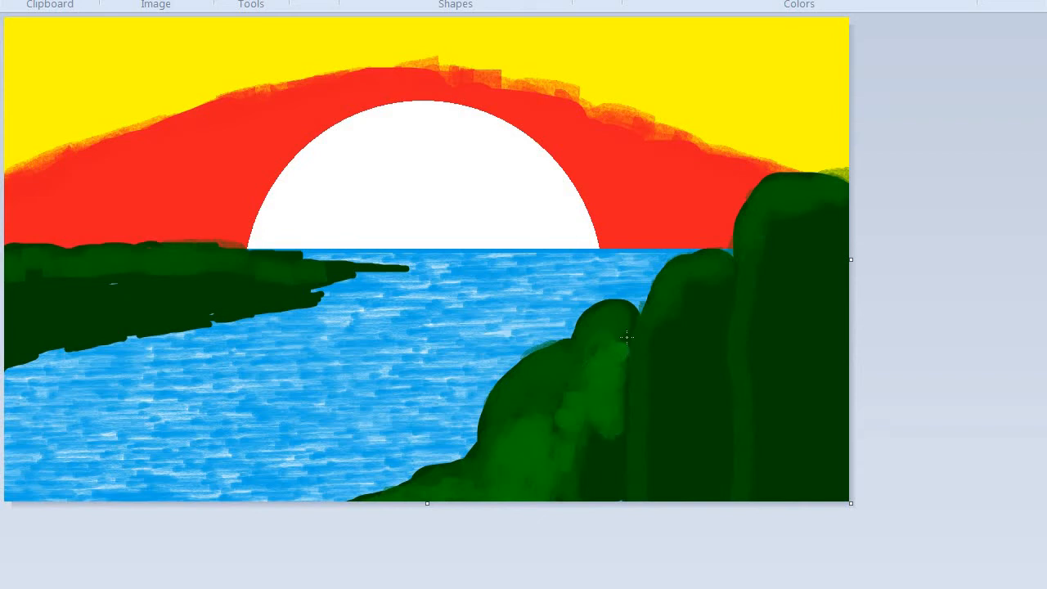
mouse_move(604, 462)
left_mouse_down()
mouse_move(574, 489)
mouse_move(591, 431)
mouse_move(601, 511)
left_mouse_up()
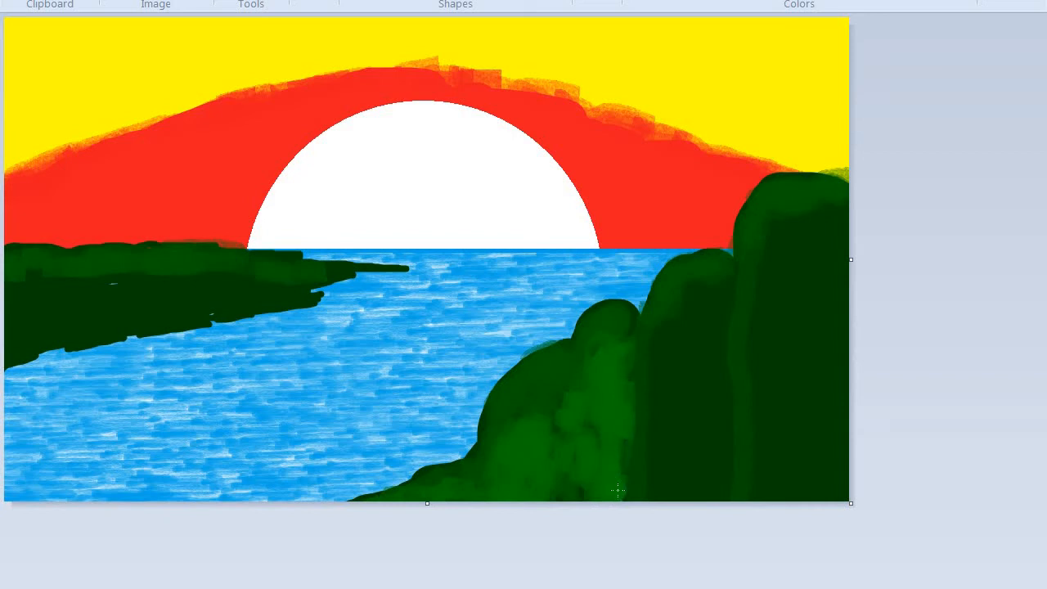
mouse_move(678, 350)
left_mouse_down()
mouse_move(709, 278)
mouse_move(696, 288)
mouse_move(725, 296)
mouse_move(726, 317)
mouse_move(696, 350)
mouse_move(712, 329)
mouse_move(655, 347)
mouse_move(658, 524)
mouse_move(682, 362)
mouse_move(668, 454)
mouse_move(692, 366)
mouse_move(686, 398)
mouse_move(775, 237)
mouse_move(743, 247)
mouse_move(824, 211)
mouse_move(763, 287)
mouse_move(759, 336)
mouse_move(776, 366)
left_mouse_up()
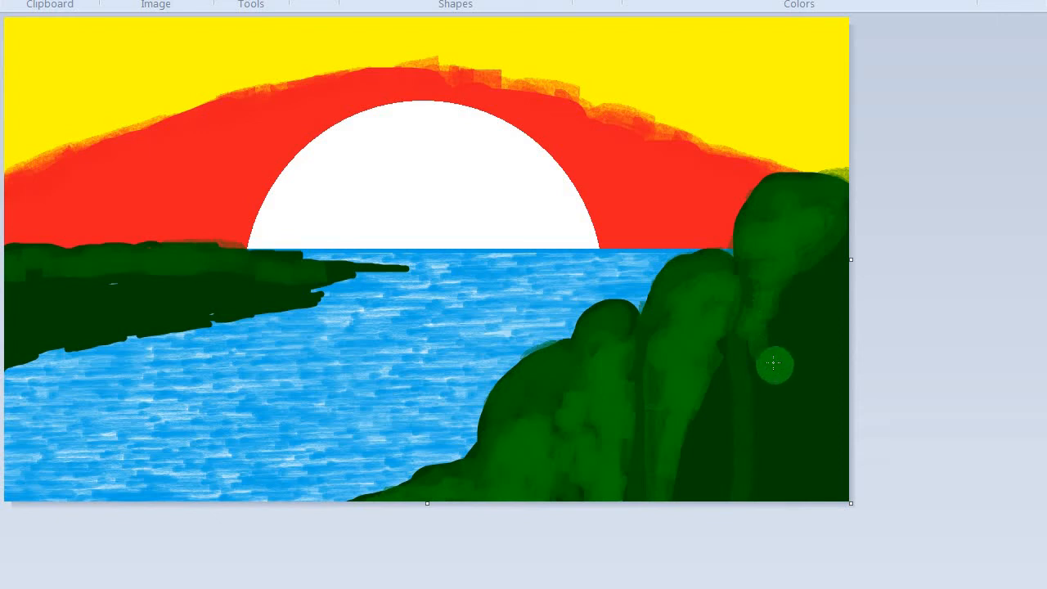
mouse_move(773, 363)
left_mouse_down()
mouse_move(785, 252)
mouse_move(811, 229)
mouse_move(825, 240)
mouse_move(771, 310)
mouse_move(783, 310)
mouse_move(773, 382)
mouse_move(765, 377)
mouse_move(781, 411)
mouse_move(757, 467)
mouse_move(773, 494)
mouse_move(794, 429)
mouse_move(797, 458)
left_mouse_up()
mouse_move(700, 373)
left_mouse_down()
mouse_move(675, 488)
mouse_move(596, 396)
left_mouse_up()
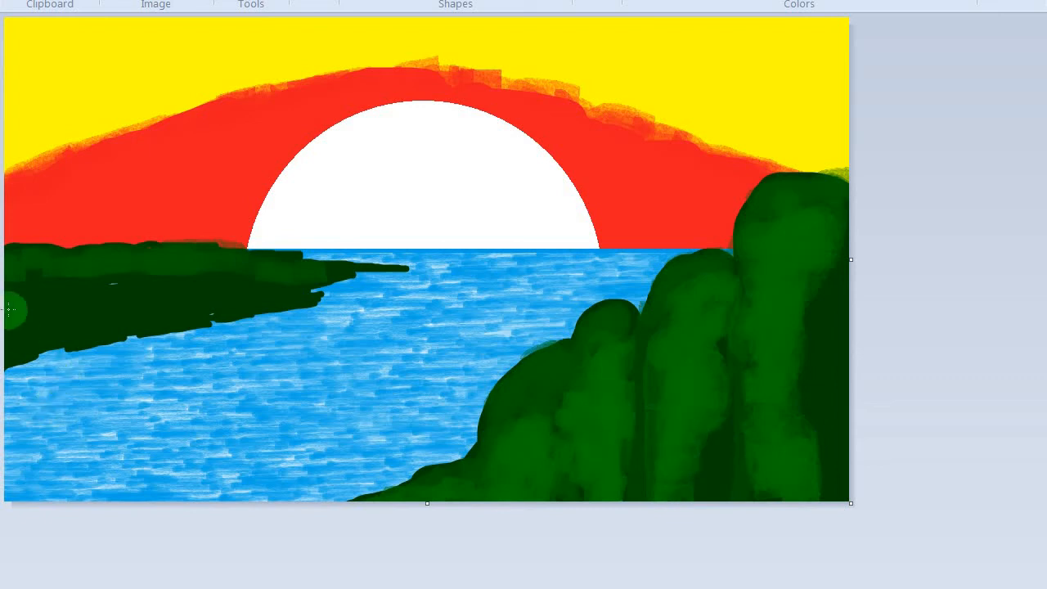
mouse_move(31, 293)
left_mouse_down()
mouse_move(105, 287)
mouse_move(18, 286)
mouse_move(82, 298)
mouse_move(160, 279)
mouse_move(275, 290)
mouse_move(239, 321)
left_mouse_up()
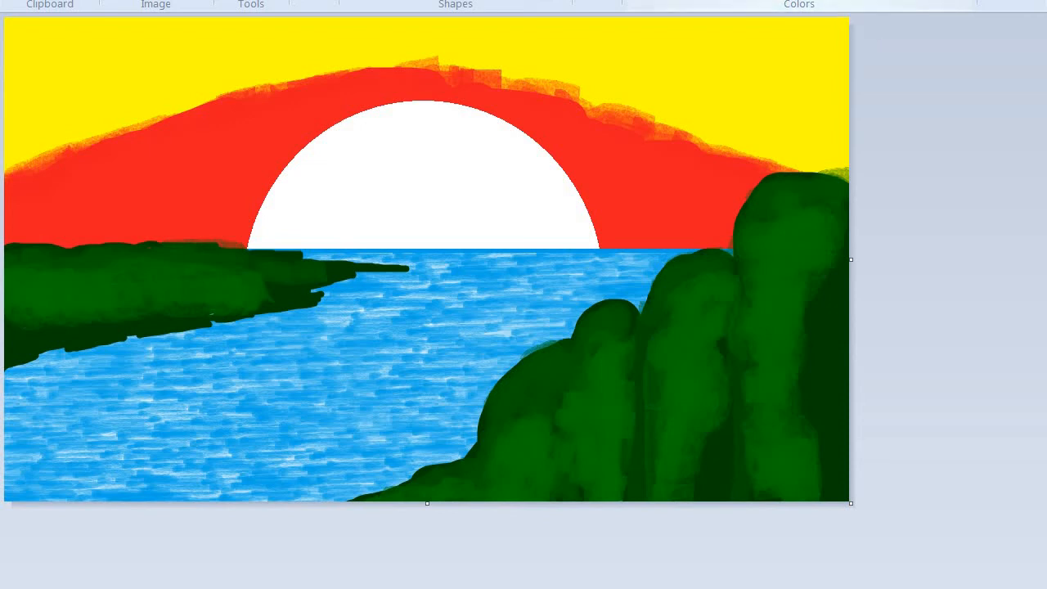
- Paint light bluish-green highlights down the centres of the bushes and along the headland's lower edge
mouse_move(793, 382)
left_mouse_down()
mouse_move(825, 309)
mouse_move(830, 248)
mouse_move(832, 263)
mouse_move(814, 276)
mouse_move(843, 376)
mouse_move(818, 388)
mouse_move(851, 397)
mouse_move(828, 462)
mouse_move(835, 491)
mouse_move(814, 421)
left_mouse_up()
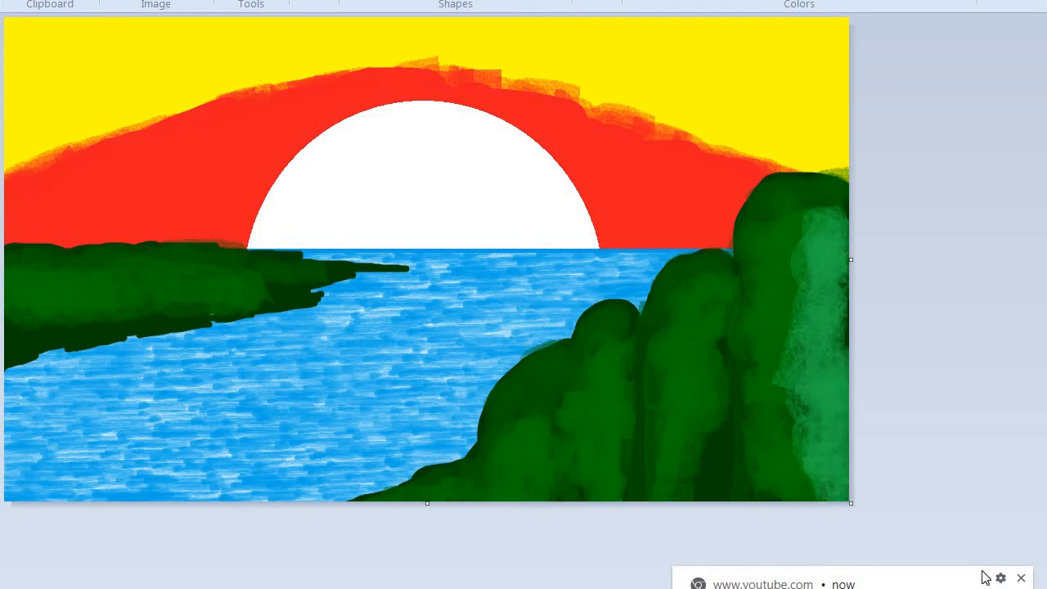
left_click(1021, 579)
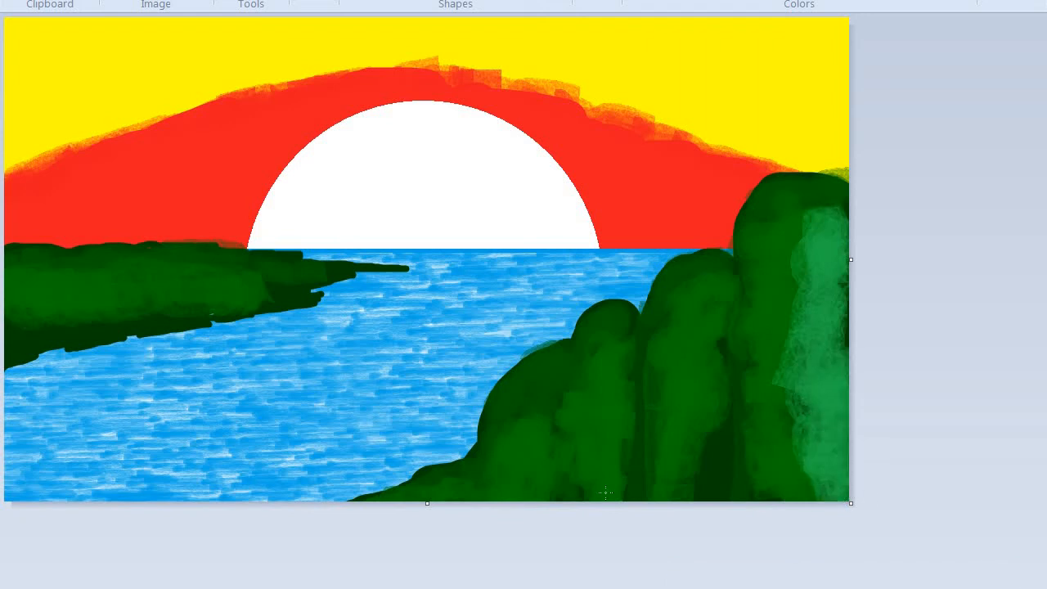
mouse_move(705, 390)
left_mouse_down()
mouse_move(726, 364)
mouse_move(713, 327)
mouse_move(748, 330)
mouse_move(724, 339)
mouse_move(719, 434)
mouse_move(706, 445)
mouse_move(703, 431)
mouse_move(708, 448)
mouse_move(718, 391)
mouse_move(711, 437)
mouse_move(729, 493)
mouse_move(695, 490)
left_mouse_up()
left_click(572, 442)
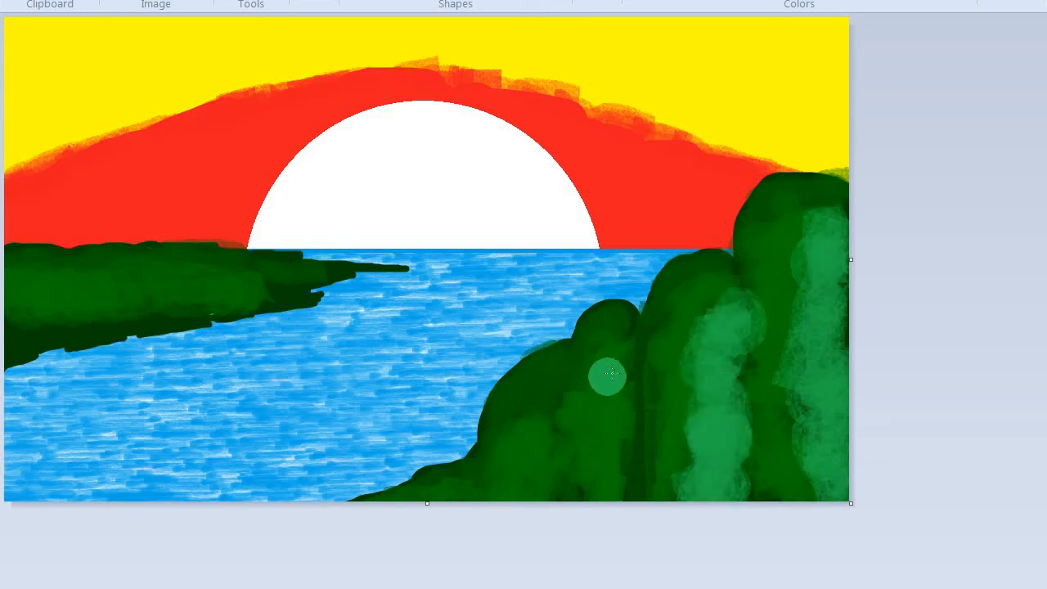
mouse_move(623, 368)
left_mouse_down()
mouse_move(607, 381)
mouse_move(602, 367)
mouse_move(614, 360)
mouse_move(626, 376)
mouse_move(603, 490)
mouse_move(632, 488)
left_mouse_up()
mouse_move(531, 445)
left_mouse_down()
mouse_move(547, 469)
mouse_move(518, 511)
mouse_move(531, 481)
mouse_move(506, 466)
left_mouse_up()
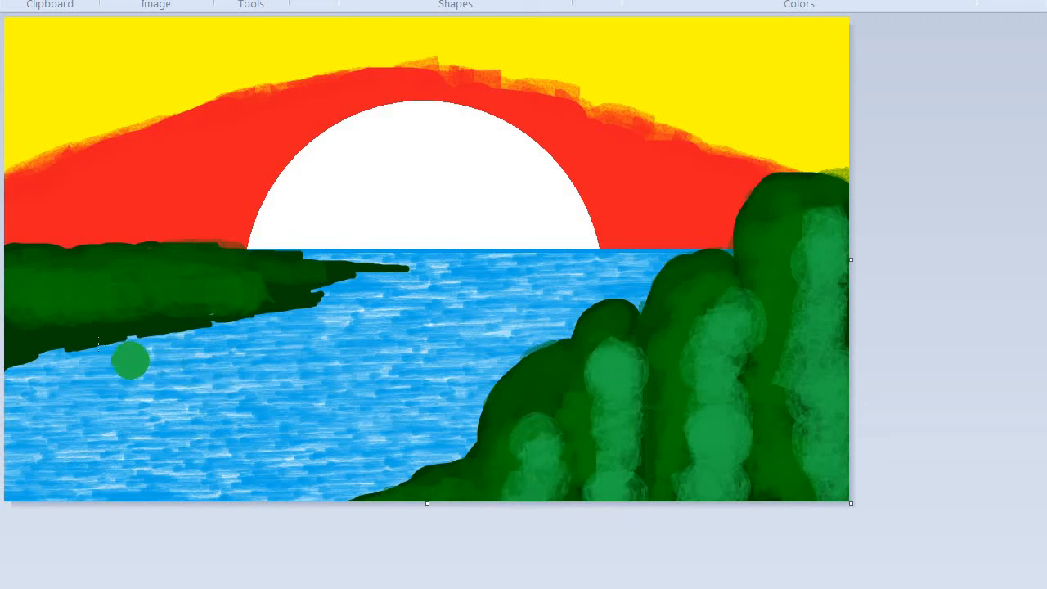
mouse_move(25, 326)
left_mouse_down()
mouse_move(19, 352)
mouse_move(96, 332)
mouse_move(137, 337)
mouse_move(293, 292)
left_mouse_up()
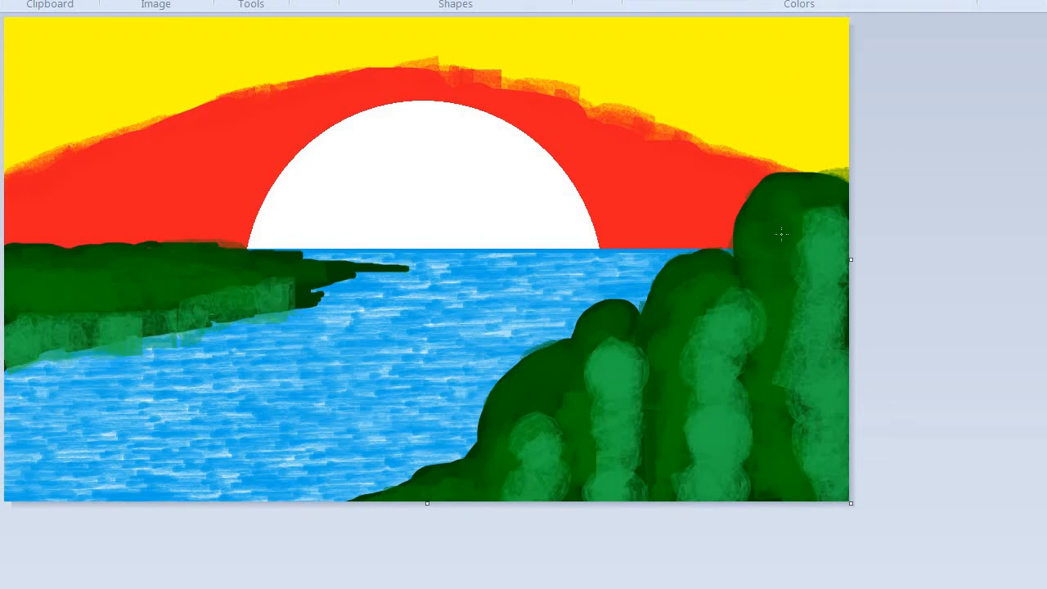
- Darken and soften the edges of the bushes' light highlights with darker green strokes
mouse_move(747, 301)
left_mouse_down()
mouse_move(743, 343)
mouse_move(754, 346)
mouse_move(758, 321)
mouse_move(759, 473)
left_mouse_up()
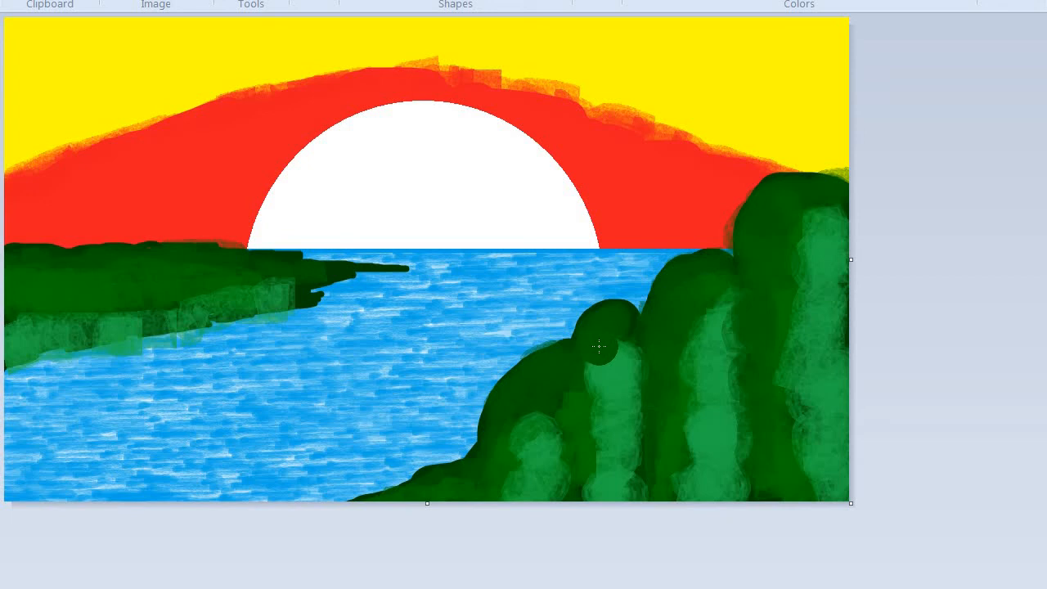
left_click_drag(595, 330, 565, 381)
left_click_drag(572, 426, 562, 486)
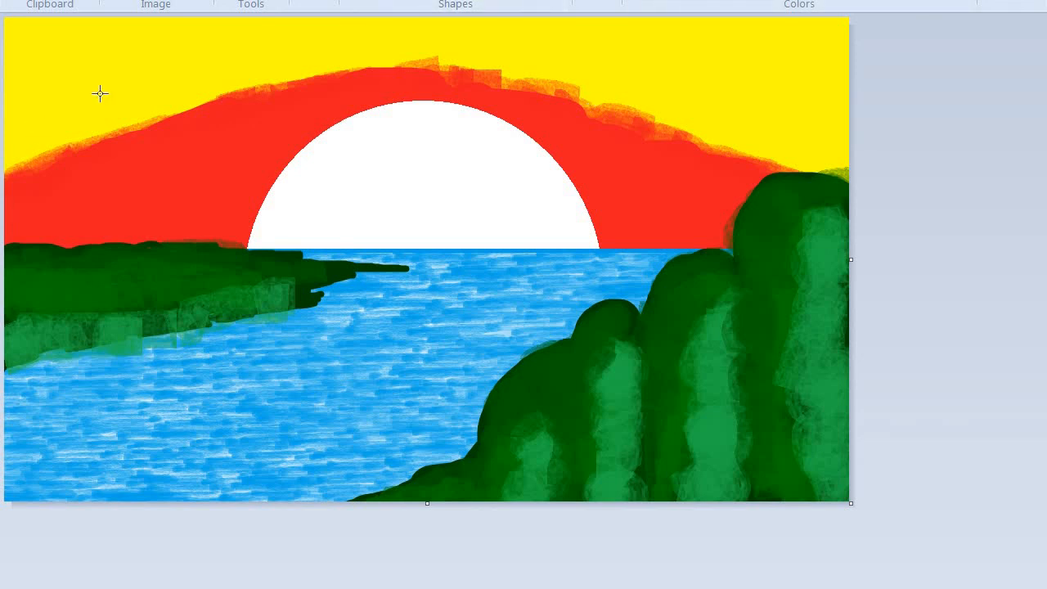
left_click_drag(194, 106, 129, 238)
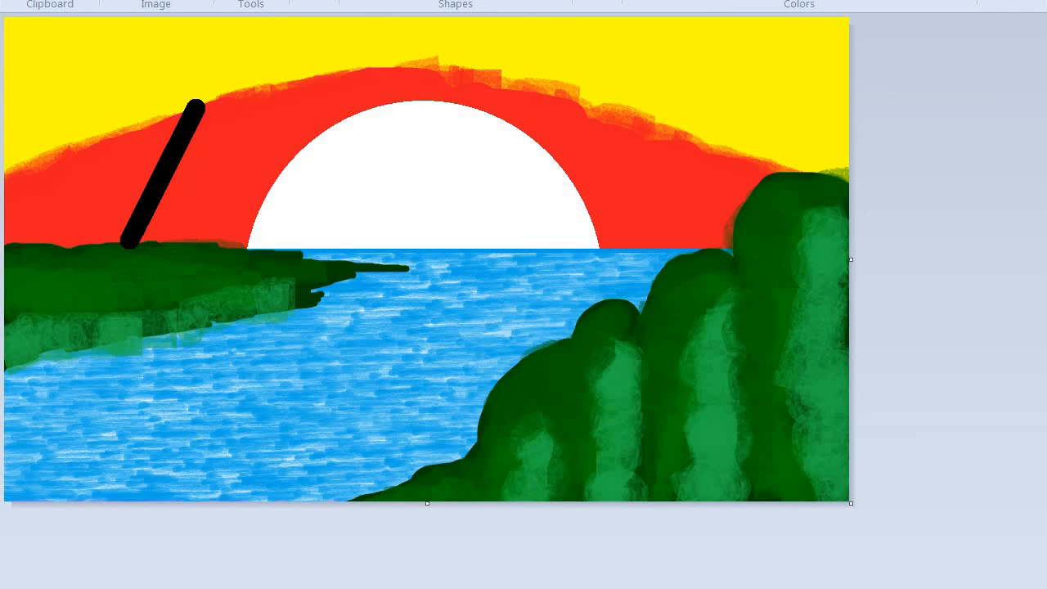
left_click(314, 0)
left_click(315, 51)
left_click_drag(117, 126, 196, 98)
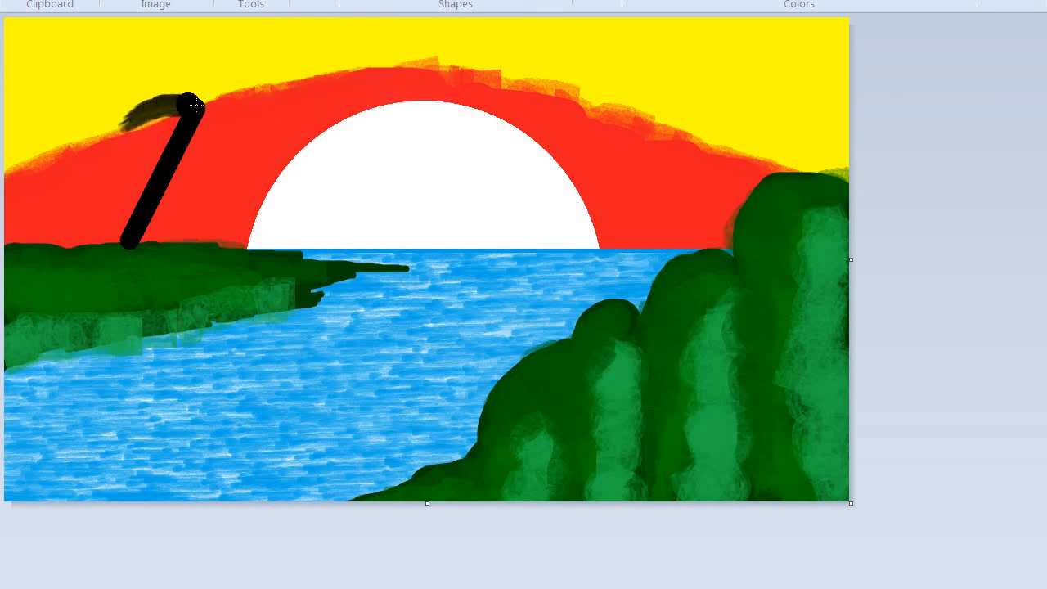
left_click_drag(134, 70, 194, 86)
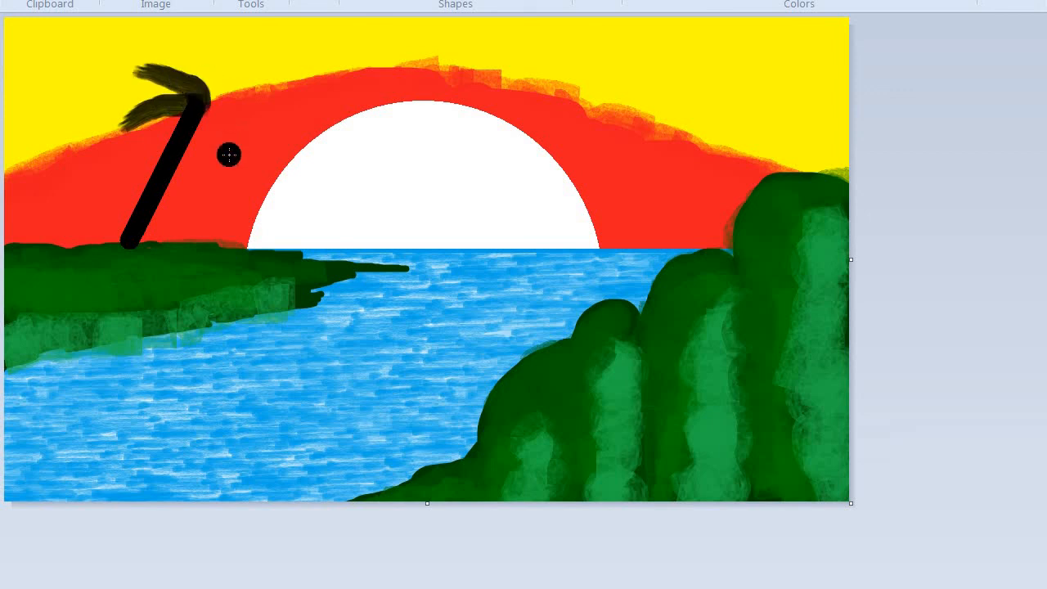
left_click_drag(229, 152, 198, 100)
left_click_drag(253, 119, 198, 112)
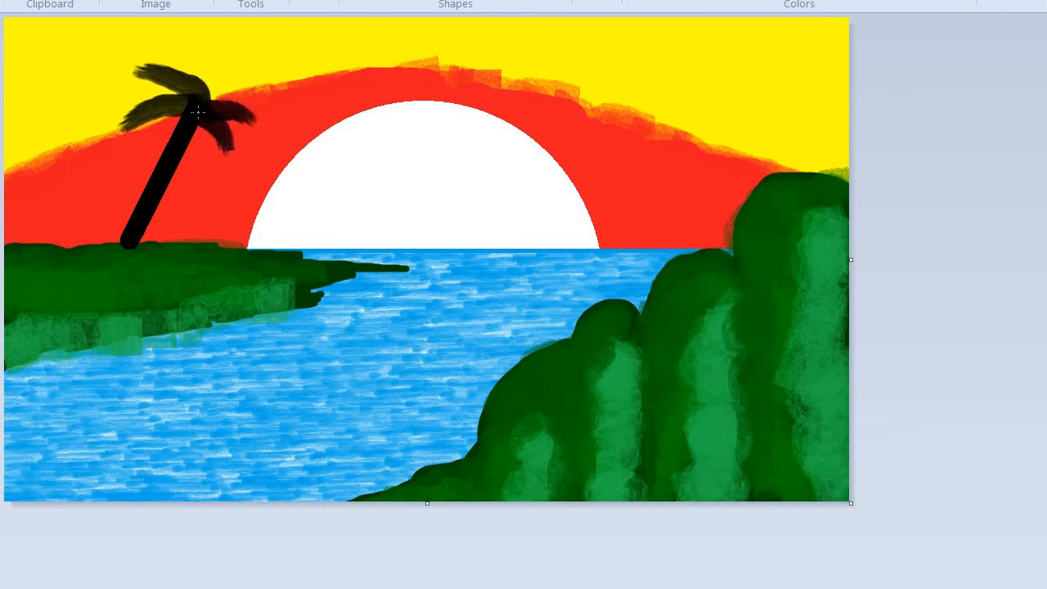
key("ctrl+z")
key("ctrl+z")
key("ctrl+z")
key("ctrl+z")
key("ctrl+z")
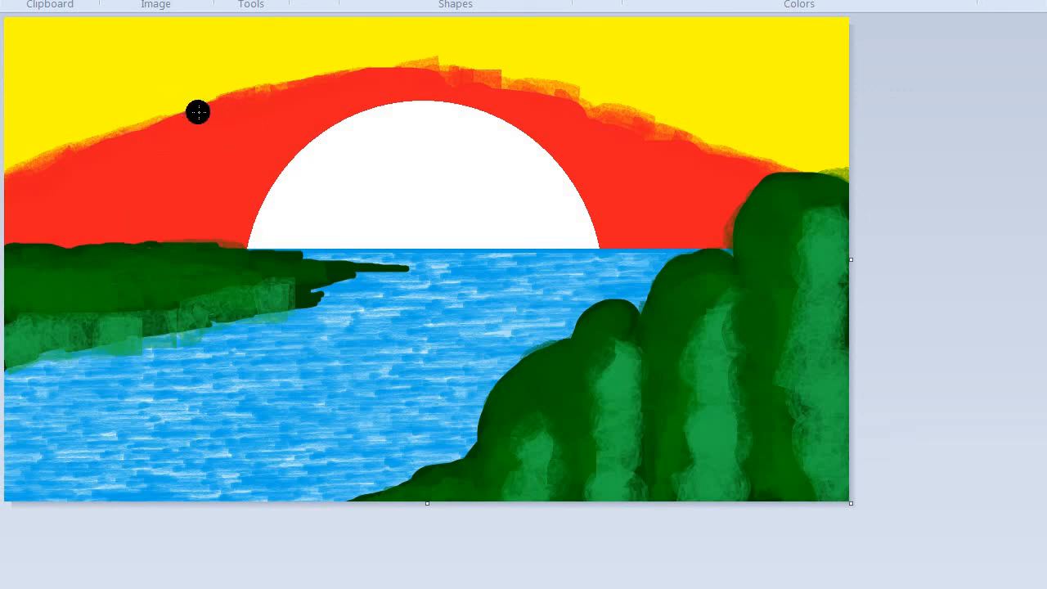
- Draw a thick black palm trunk as a curve rising from the headland into the yellow sky, bowed outward from the sun
left_click_drag(215, 79, 139, 237)
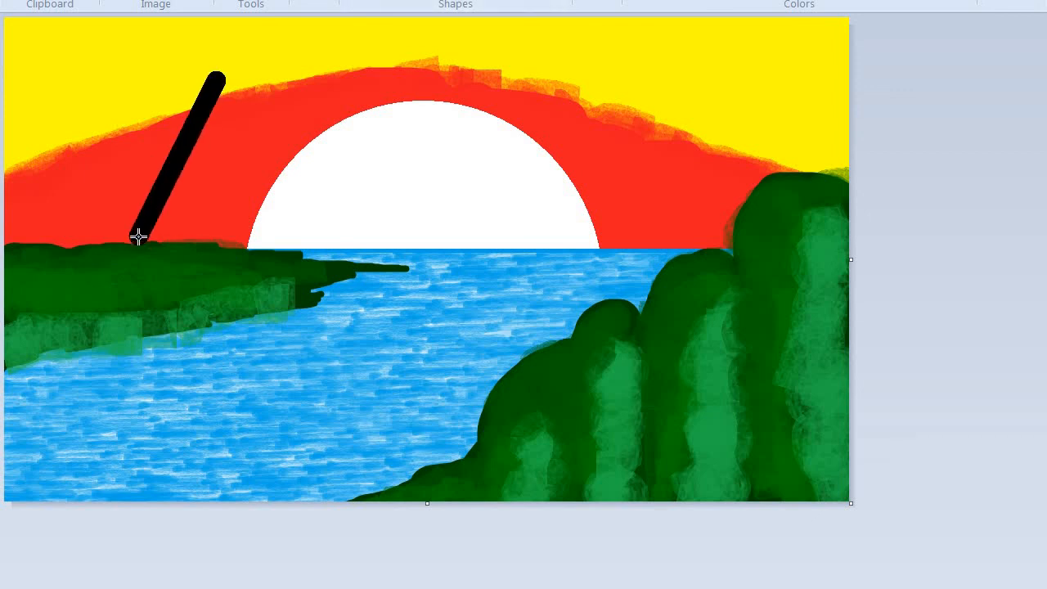
left_click_drag(168, 170, 154, 164)
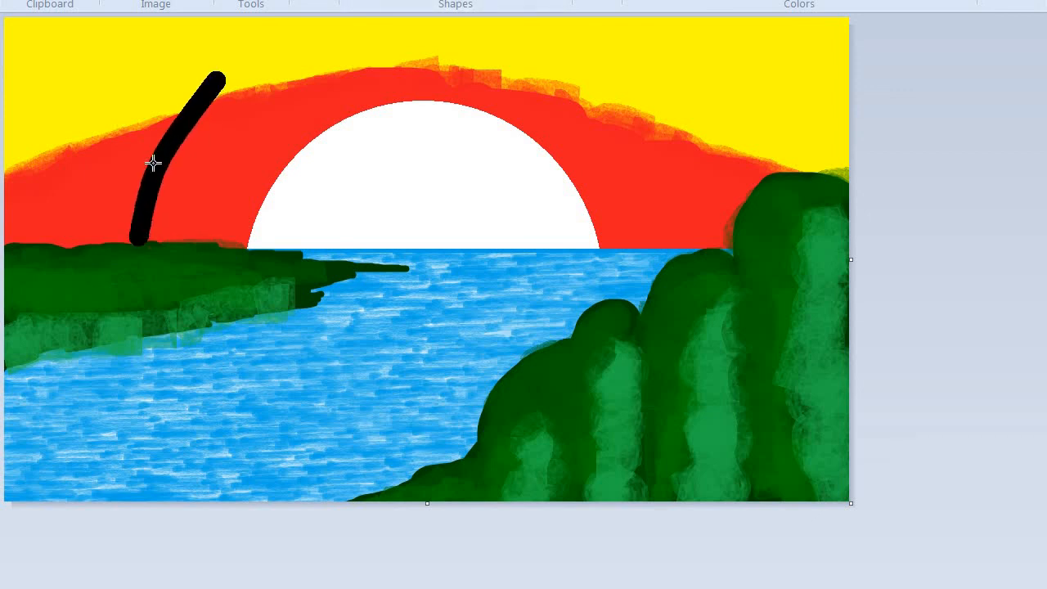
left_click(925, 154)
- Paint black palm fronds radiating from the top of the trunk with the Oil brush, and darken the centre of the crown
mouse_move(112, 109)
left_mouse_down()
mouse_move(147, 82)
mouse_move(211, 70)
left_mouse_up()
mouse_move(216, 172)
left_mouse_down()
mouse_move(232, 98)
mouse_move(210, 69)
left_mouse_up()
mouse_move(131, 24)
left_mouse_down()
mouse_move(185, 33)
mouse_move(211, 72)
left_mouse_up()
left_click_drag(337, 75, 206, 72)
mouse_move(304, 31)
left_mouse_down()
mouse_move(264, 31)
mouse_move(199, 51)
left_mouse_up()
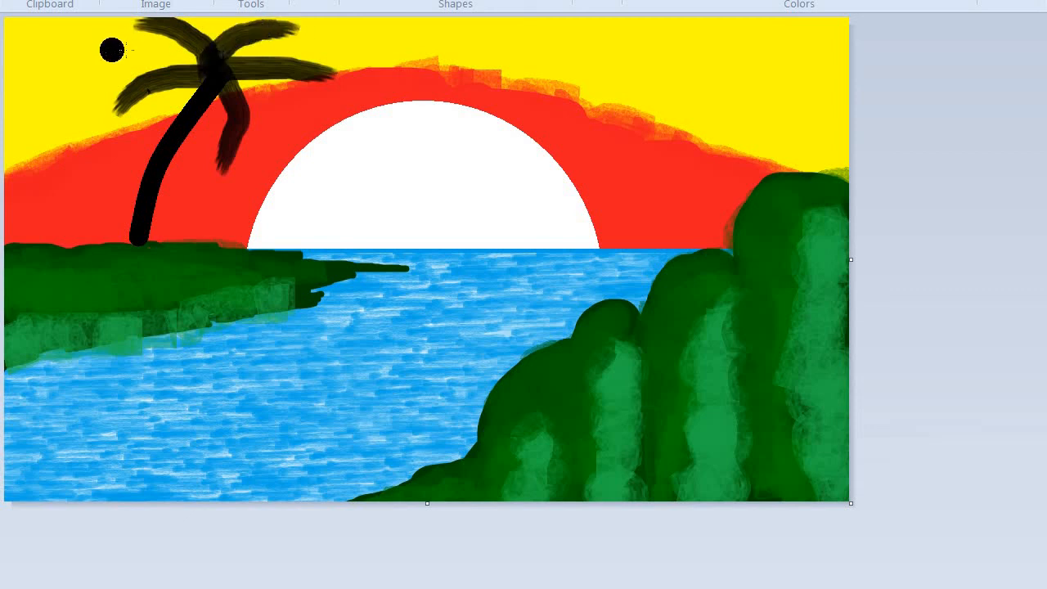
left_click_drag(109, 46, 205, 60)
left_click_drag(325, 51, 263, 51)
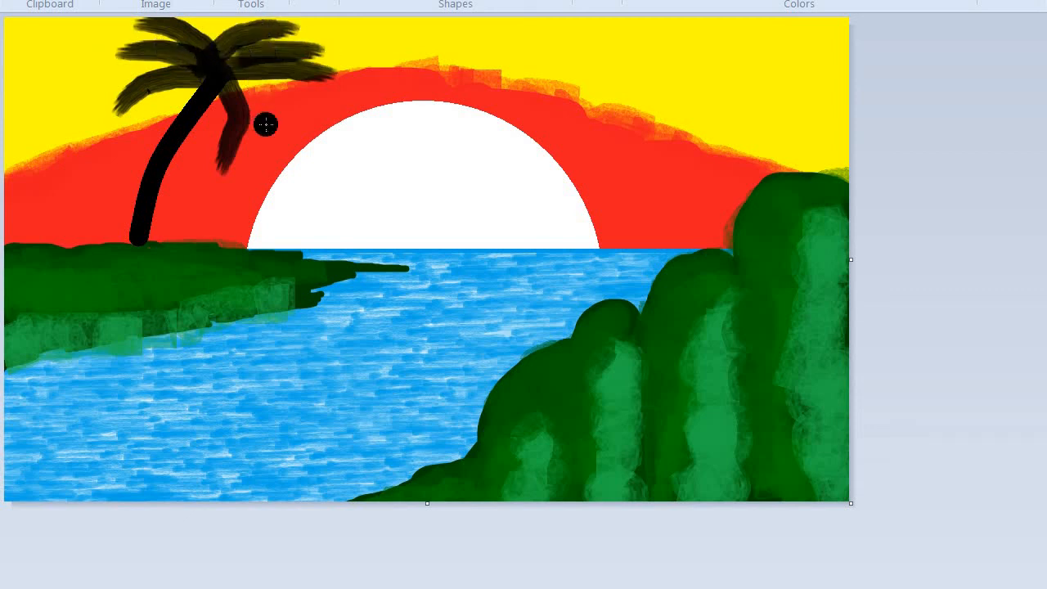
left_click_drag(264, 122, 234, 82)
left_click_drag(211, 130, 215, 92)
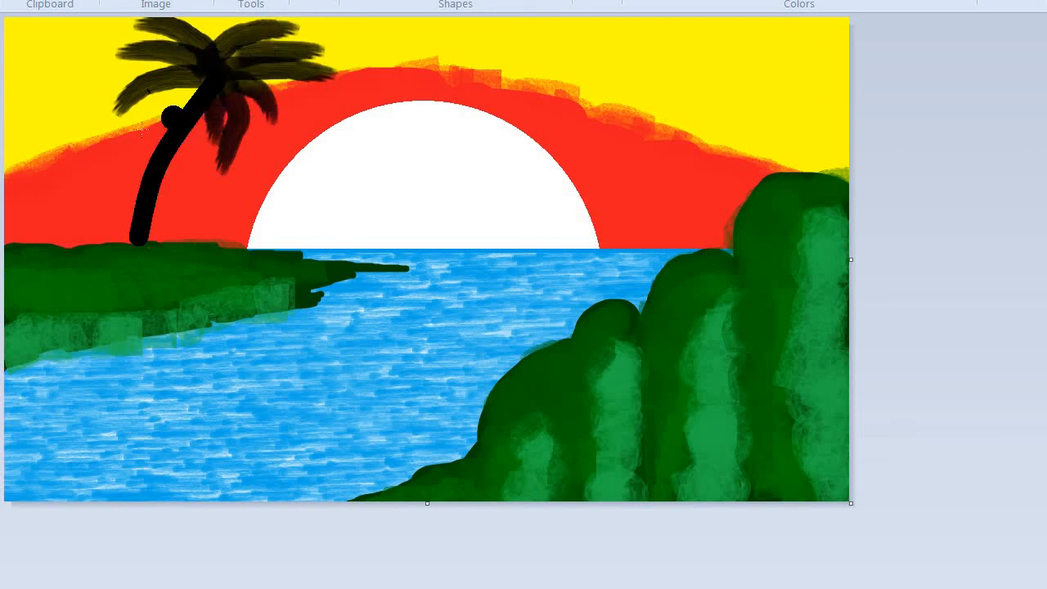
left_click_drag(141, 133, 201, 77)
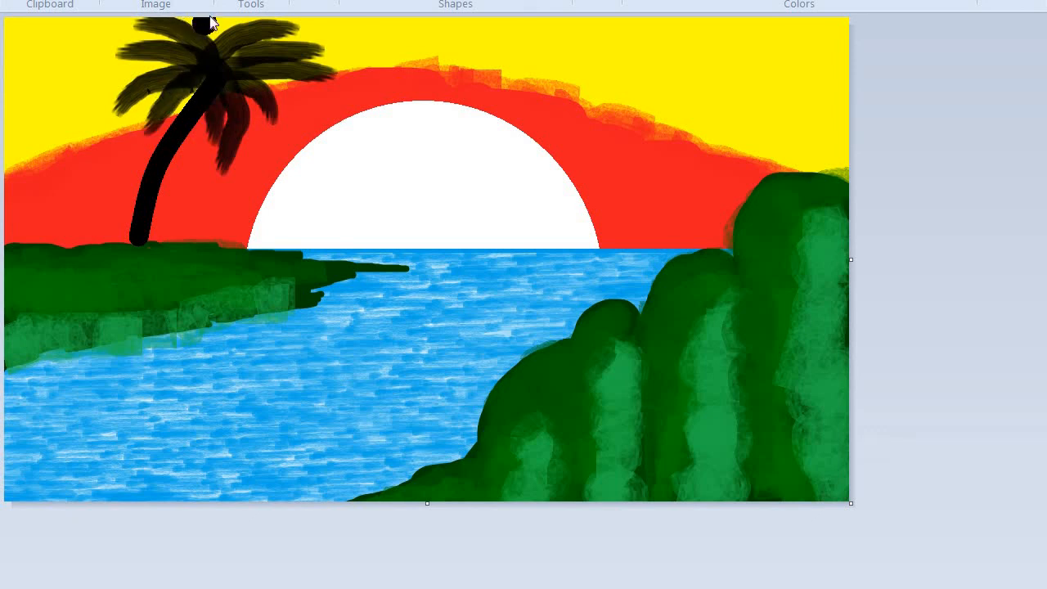
mouse_move(210, 26)
left_mouse_down()
mouse_move(214, 45)
mouse_move(204, 32)
left_mouse_up()
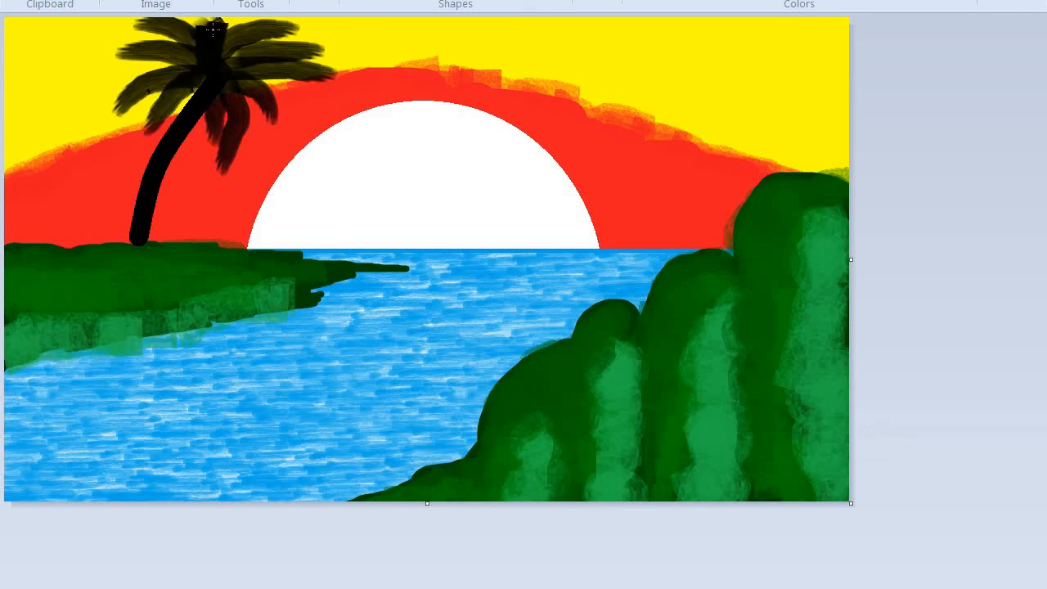
key("ctrl+z")
- Switch the painting tool to the standard Brush
left_click(314, 2)
left_click(314, 12)
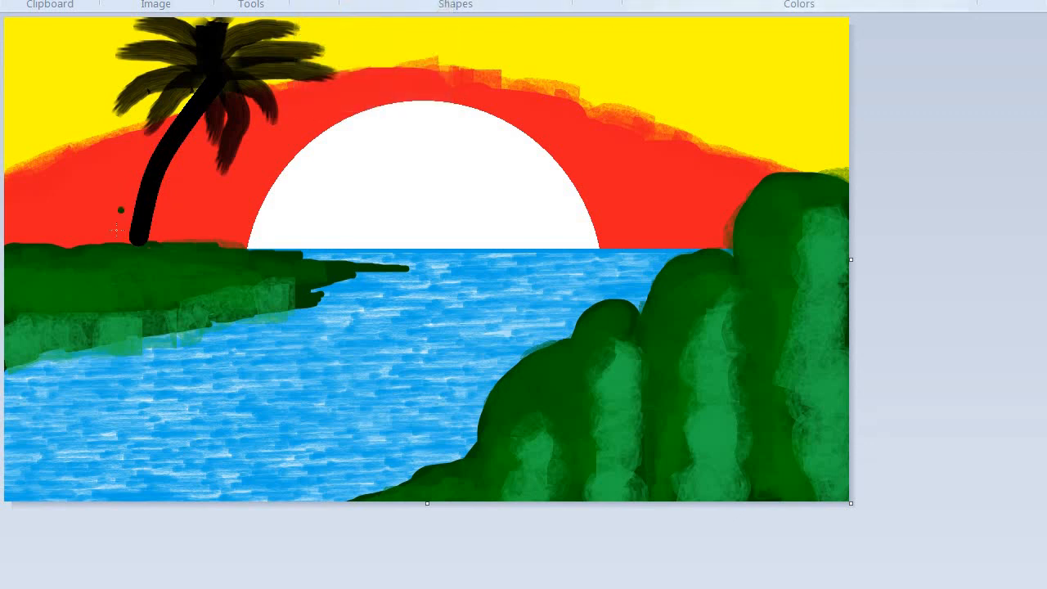